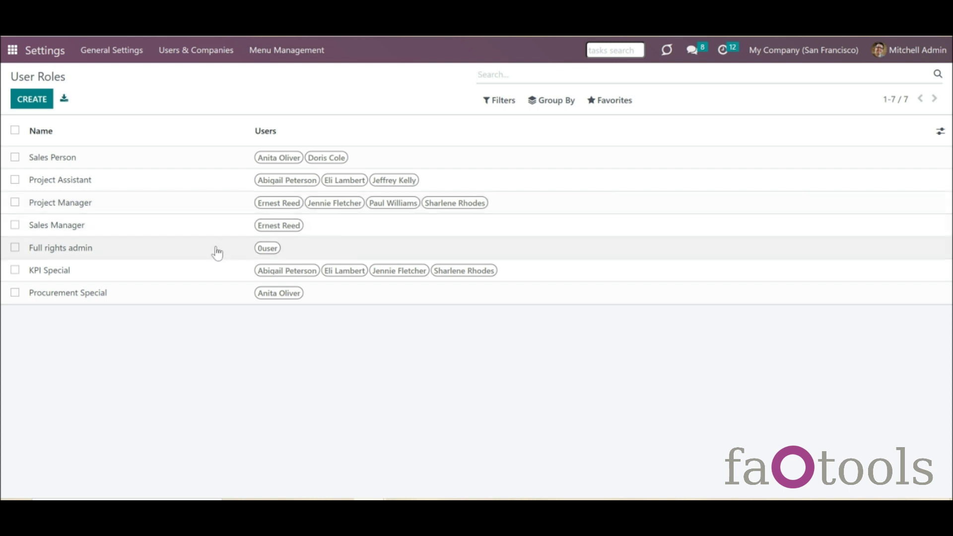
Assign one more user to the Project Manager role, bringing it to five users
left_click(374, 203)
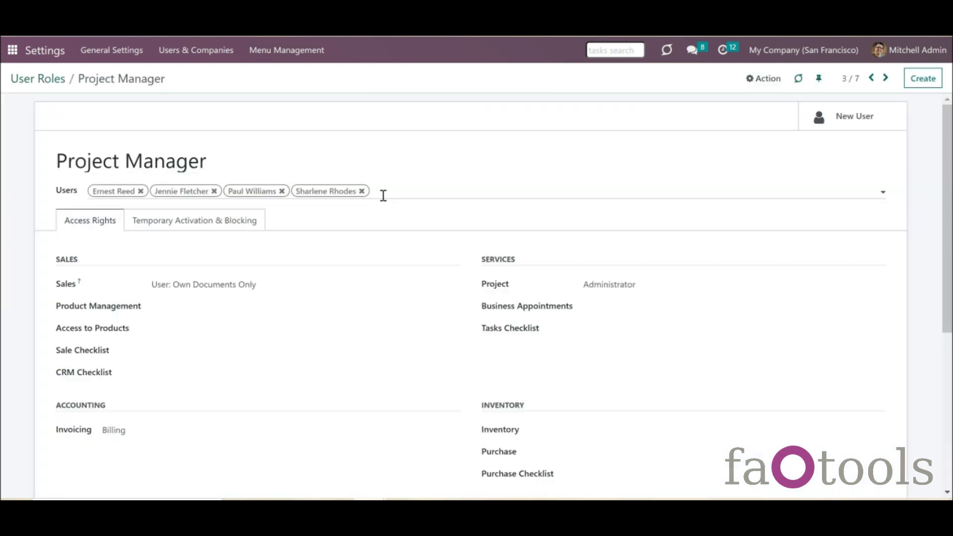
left_click(385, 193)
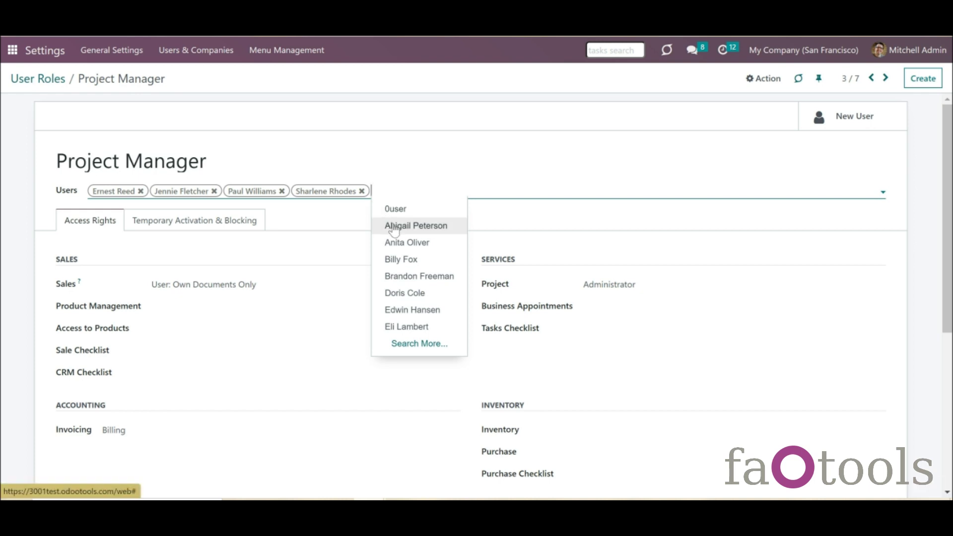
left_click(396, 226)
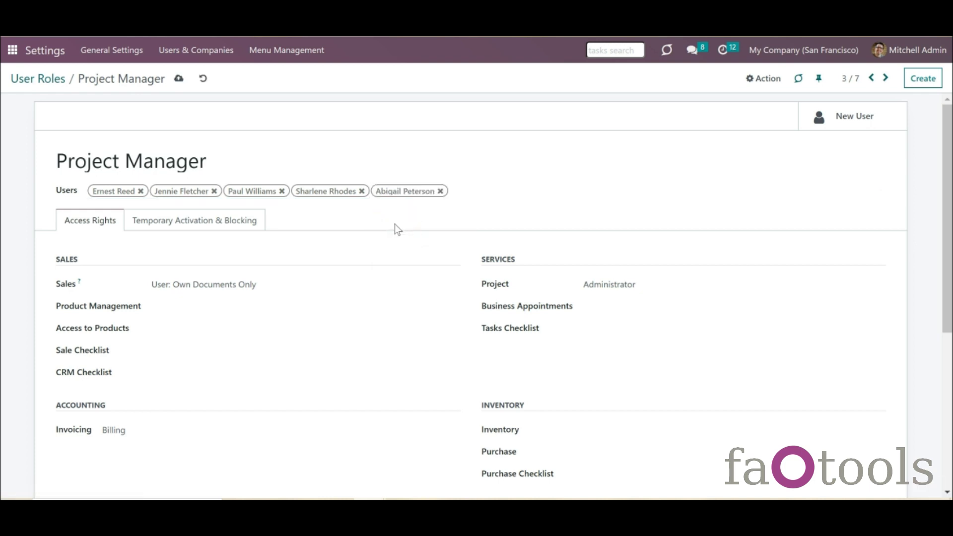
scroll(395, 229, "down", 3)
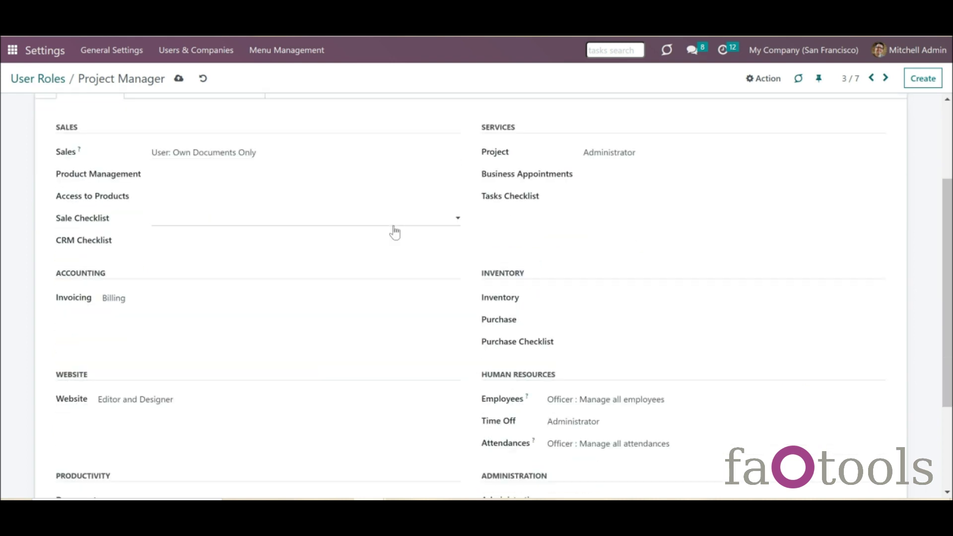
scroll(393, 231, "down", 3)
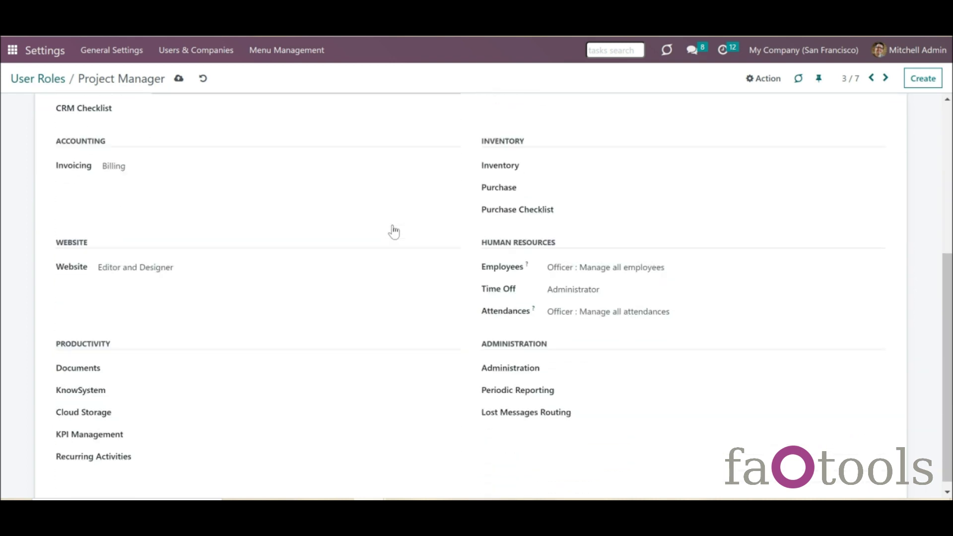
scroll(394, 231, "up", 1)
scroll(396, 231, "up", 5)
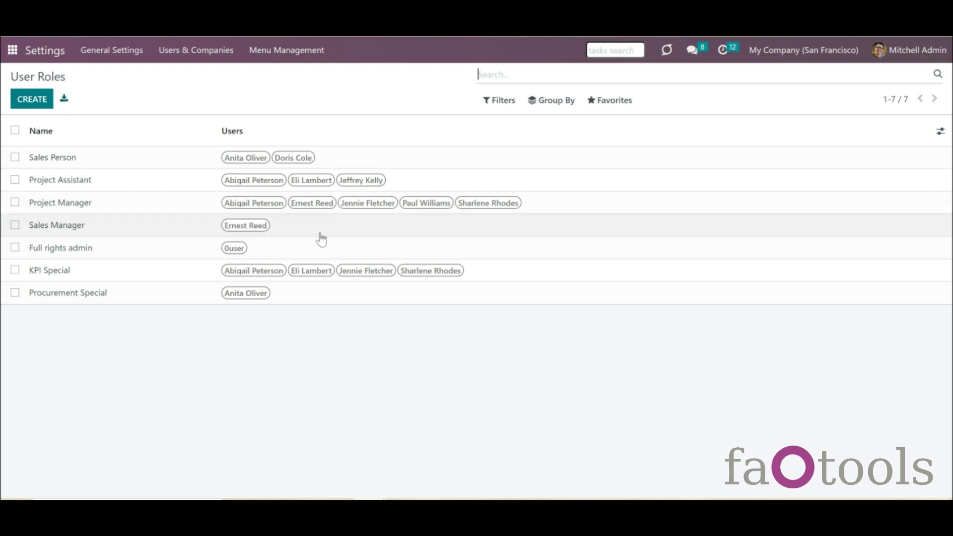
left_click(224, 232)
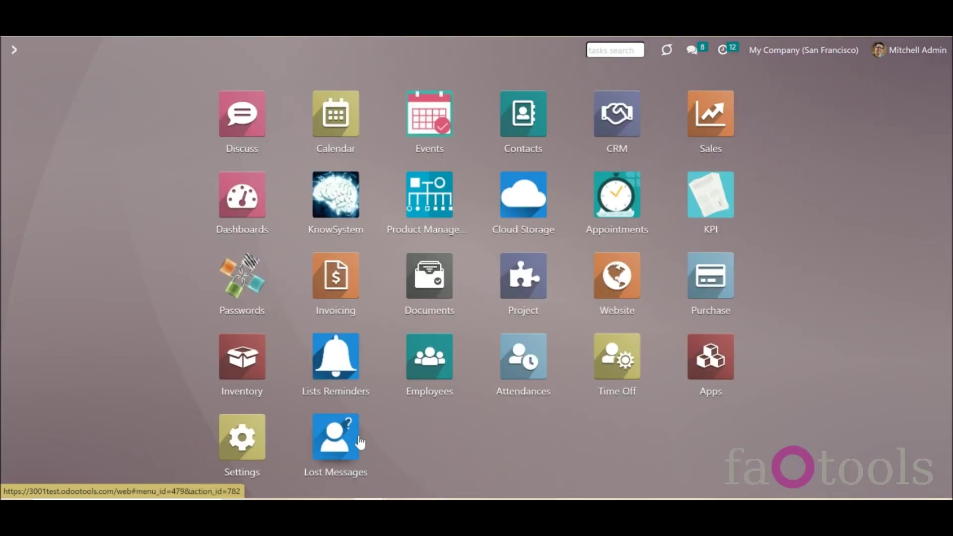
left_click(263, 456)
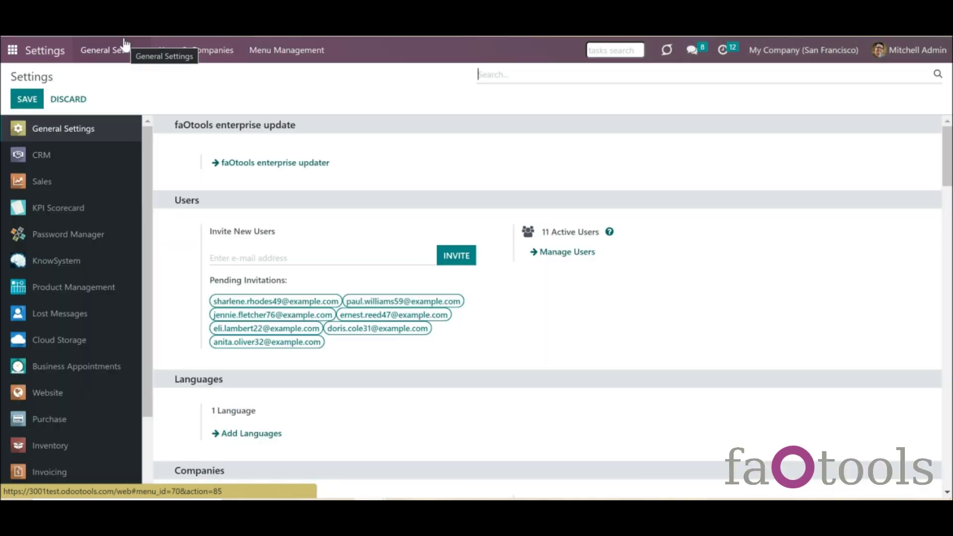
left_click(205, 57)
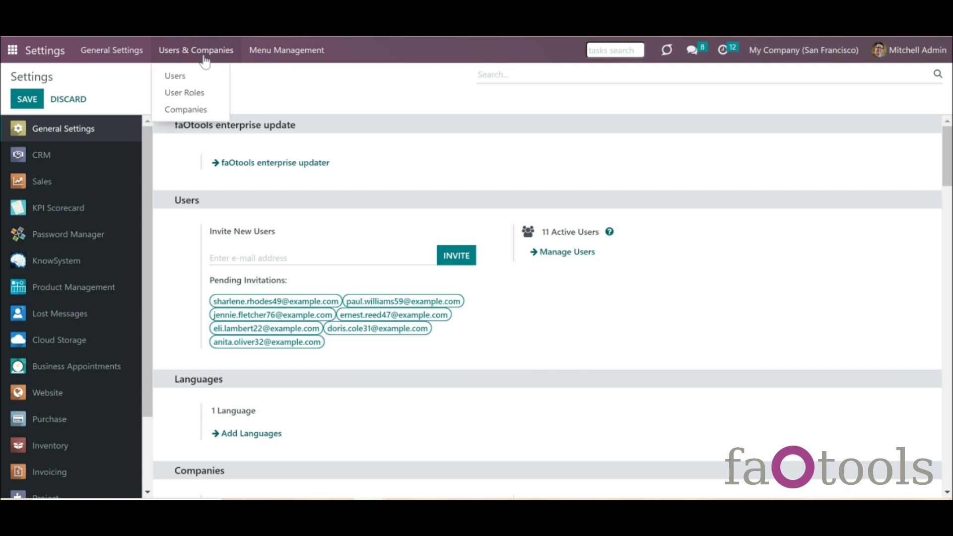
left_click(203, 92)
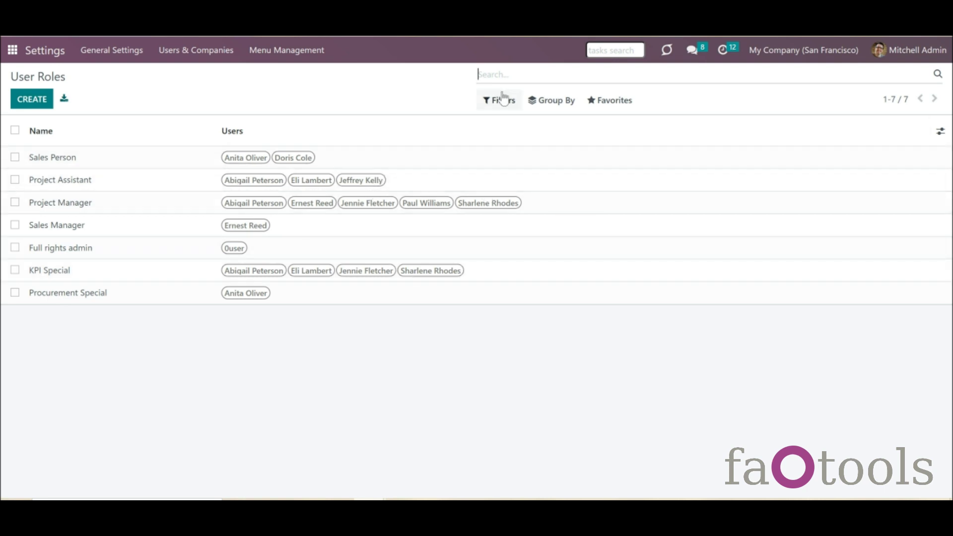
left_click(508, 77)
left_click(557, 109)
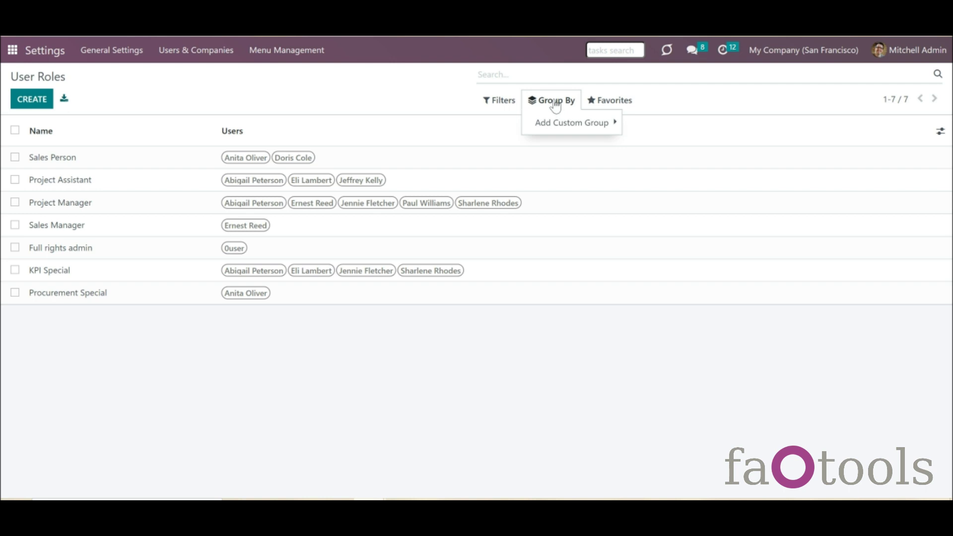
left_click(521, 78)
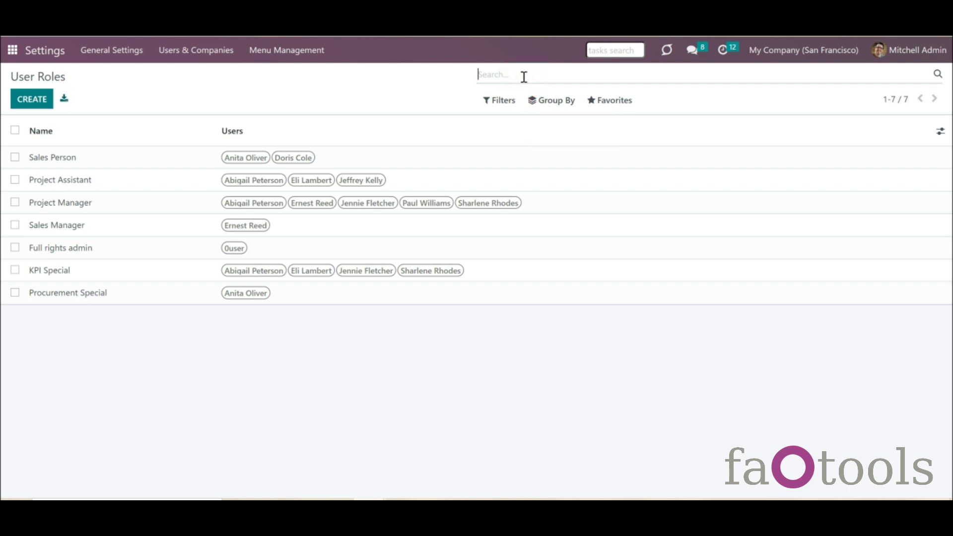
type("anita")
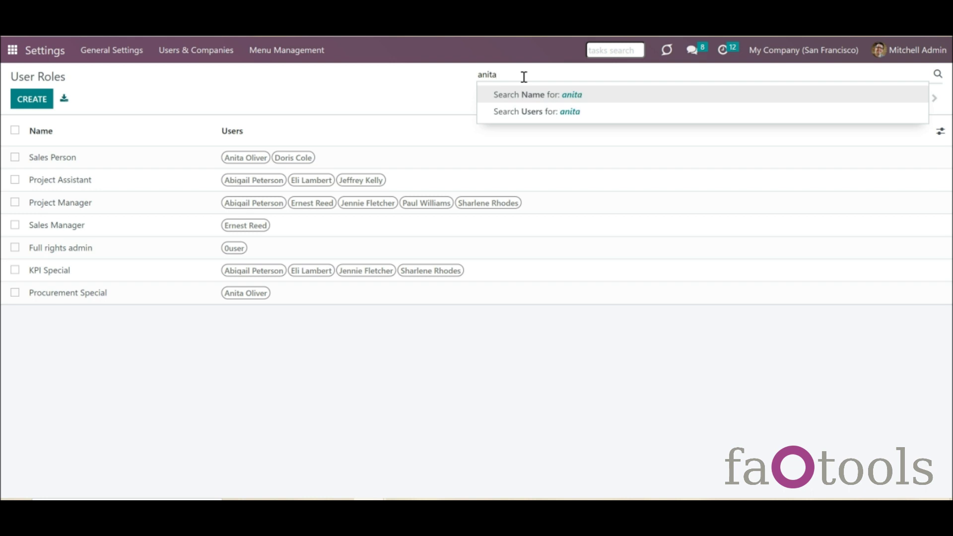
left_click(559, 111)
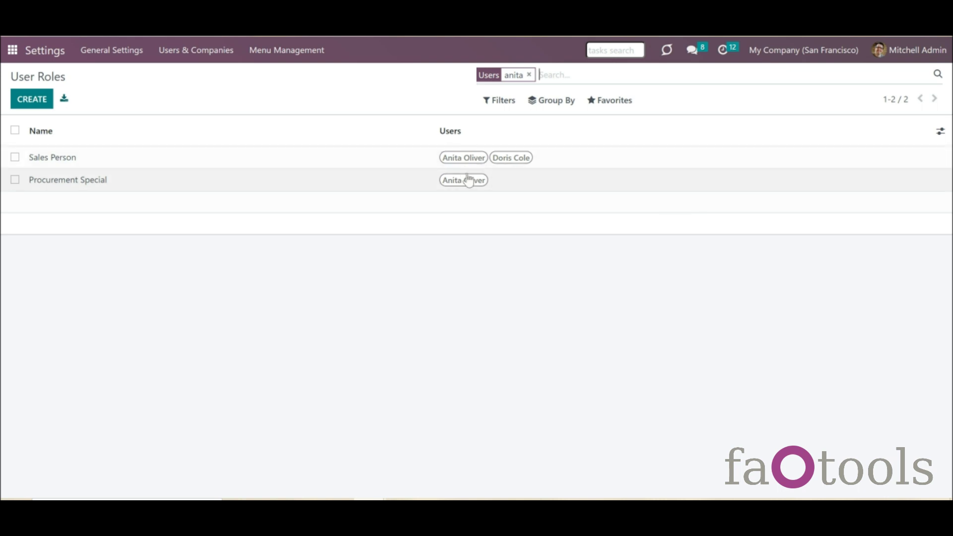
key("BackSpace")
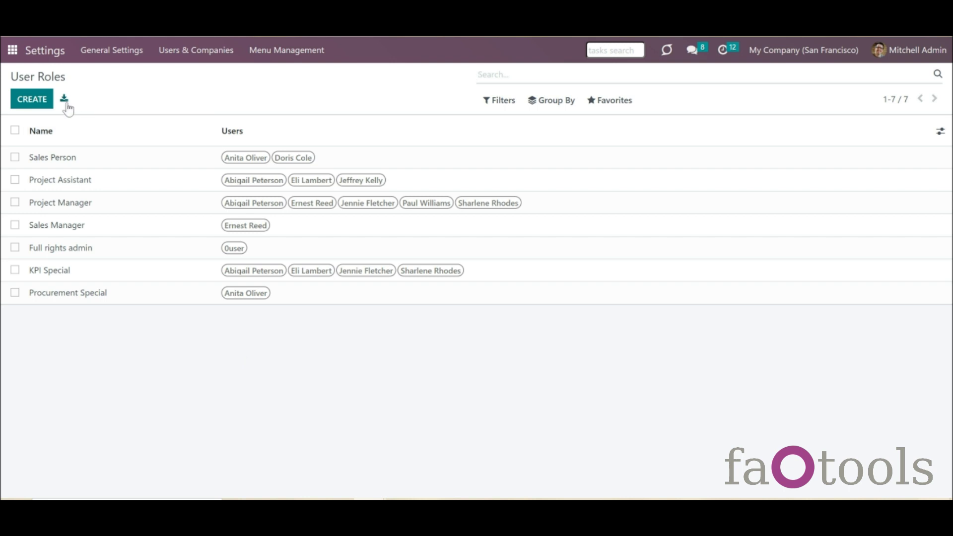
Create a role named 'Purchase Manager' and assign four users to it
left_click(32, 100)
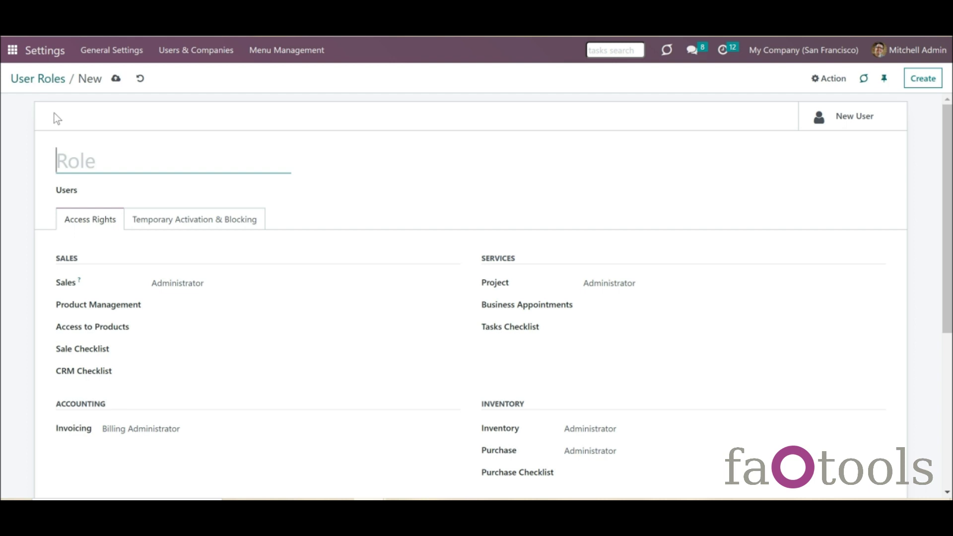
type("Purchase Manager")
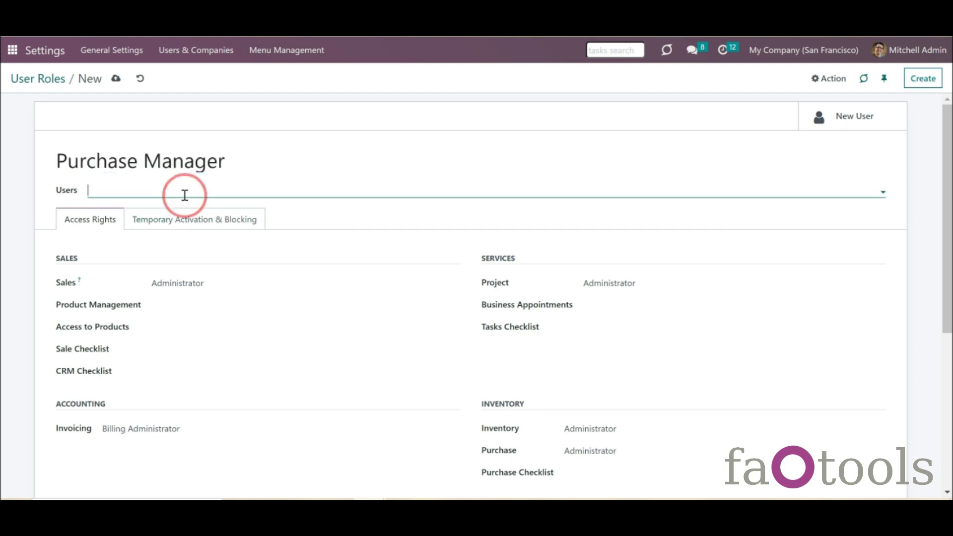
left_click(185, 195)
left_click(169, 225)
left_click(215, 242)
left_click(283, 193)
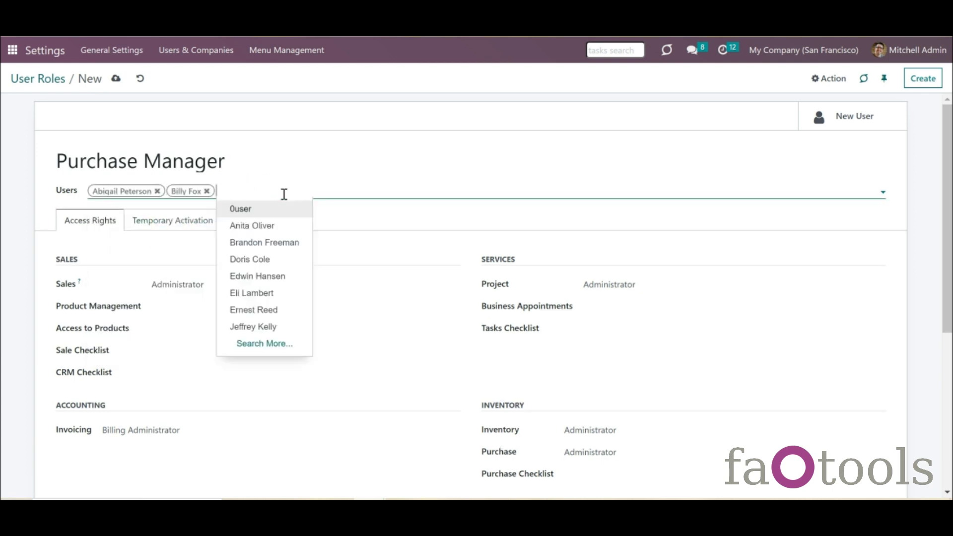
left_click(290, 252)
left_click(326, 190)
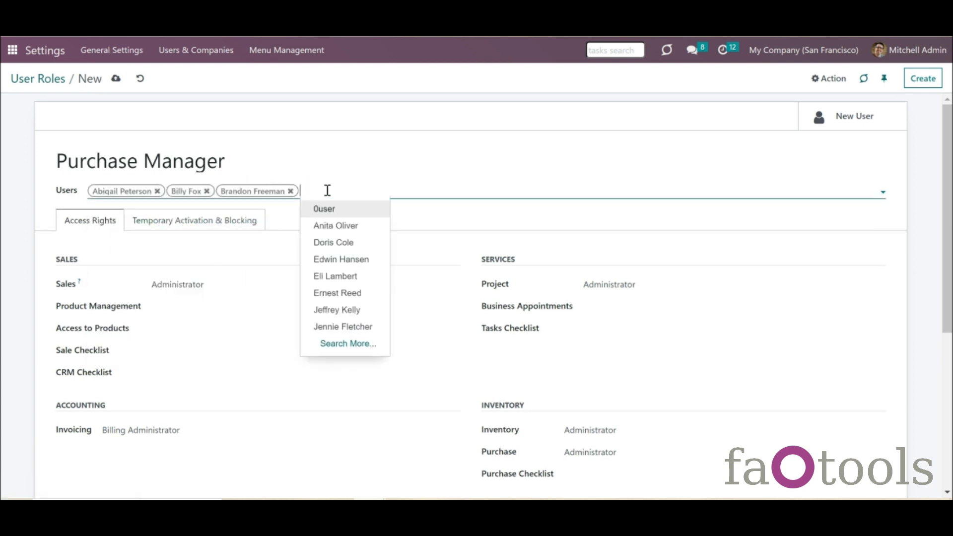
left_click(334, 243)
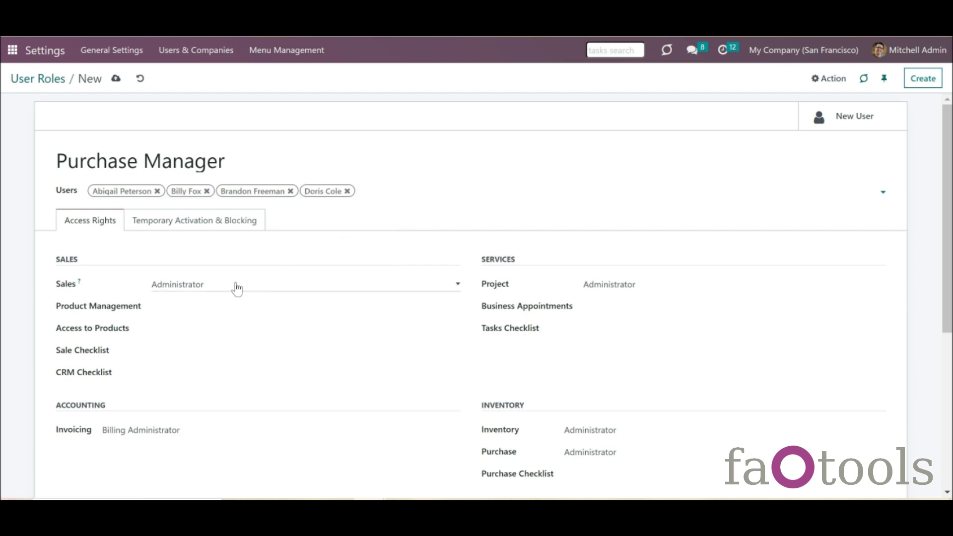
Clear the Invoicing, Website, Employees and Time Off access, and set Attendances to User
scroll(929, 343, "down", 3)
left_click(298, 296)
left_click(287, 308)
left_click(171, 399)
left_click(170, 407)
left_click(579, 398)
left_click(580, 412)
left_click(575, 420)
left_click(576, 433)
left_click(572, 443)
left_click(575, 467)
Clear the Documents access and set KPI Management to KPI User
scroll(936, 394, "down", 3)
left_click(300, 360)
left_click(298, 372)
scroll(938, 379, "up", 5)
left_click_drag(943, 237, 946, 203)
left_click(283, 452)
left_click(283, 475)
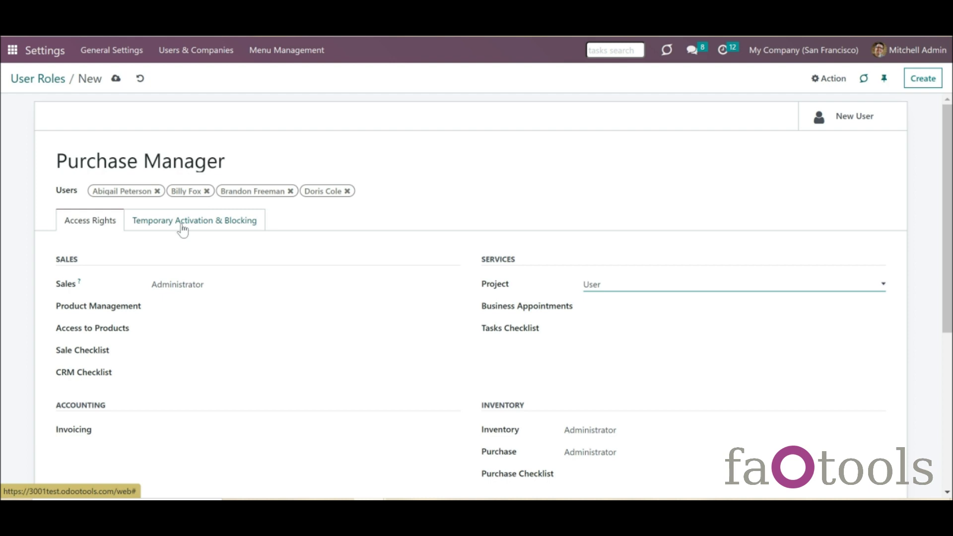
left_click(182, 224)
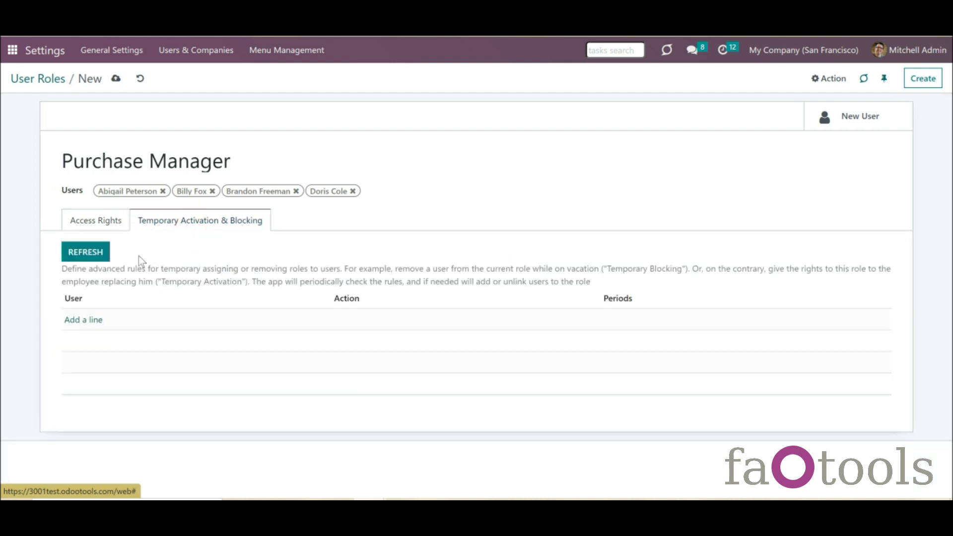
Add a Temporary Blocking rule for one user from February 8 to February 14, and save the role
left_click(84, 319)
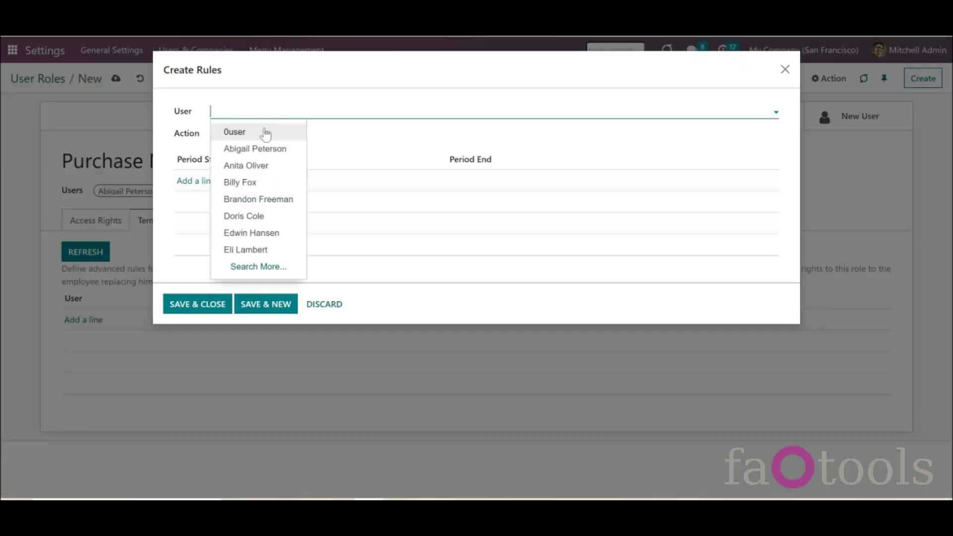
left_click(251, 147)
left_click(309, 139)
left_click(278, 158)
left_click(195, 181)
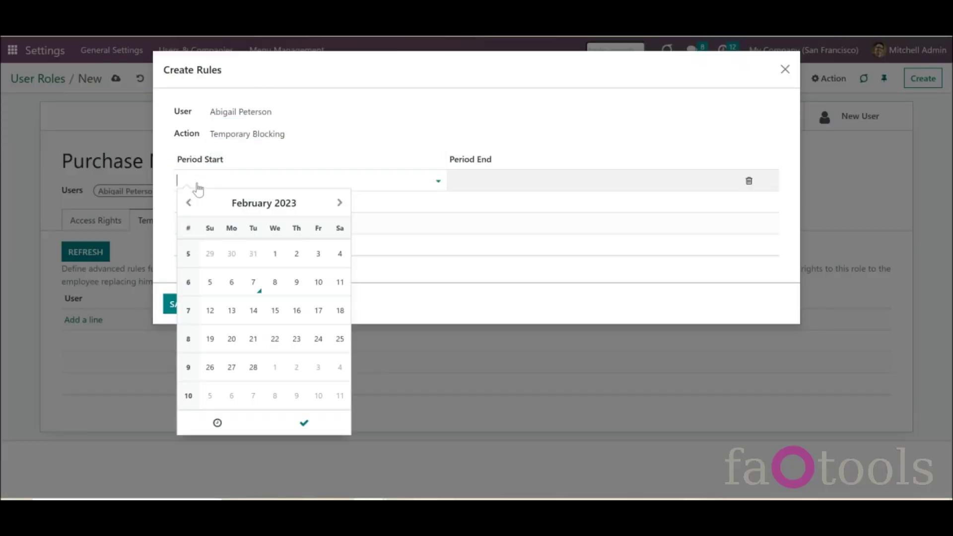
left_click(274, 282)
left_click(304, 423)
left_click(496, 181)
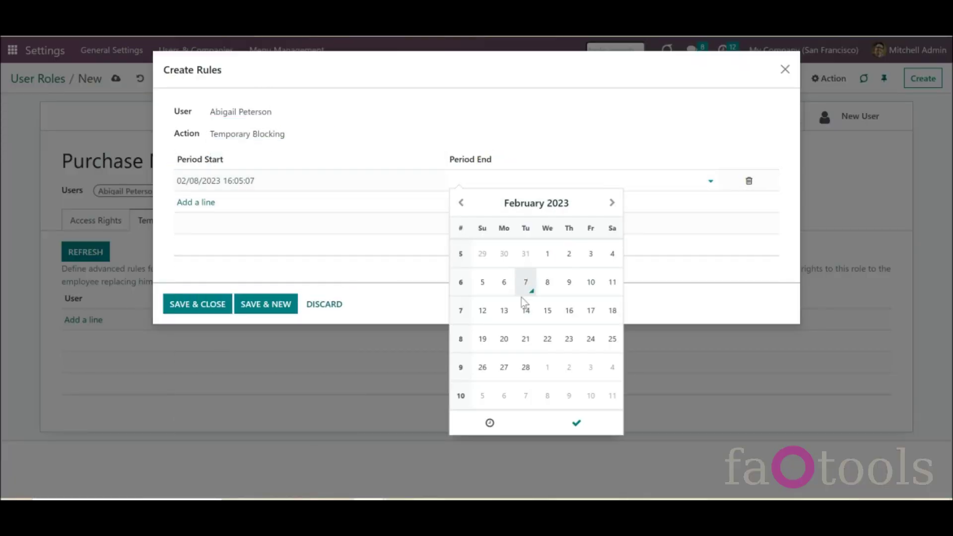
left_click(525, 310)
left_click(576, 423)
left_click(197, 304)
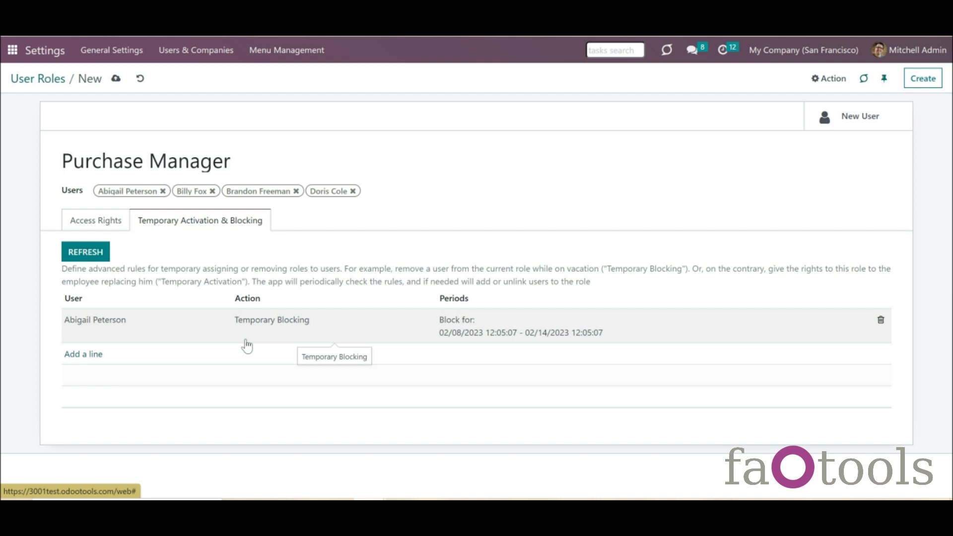
left_click(118, 80)
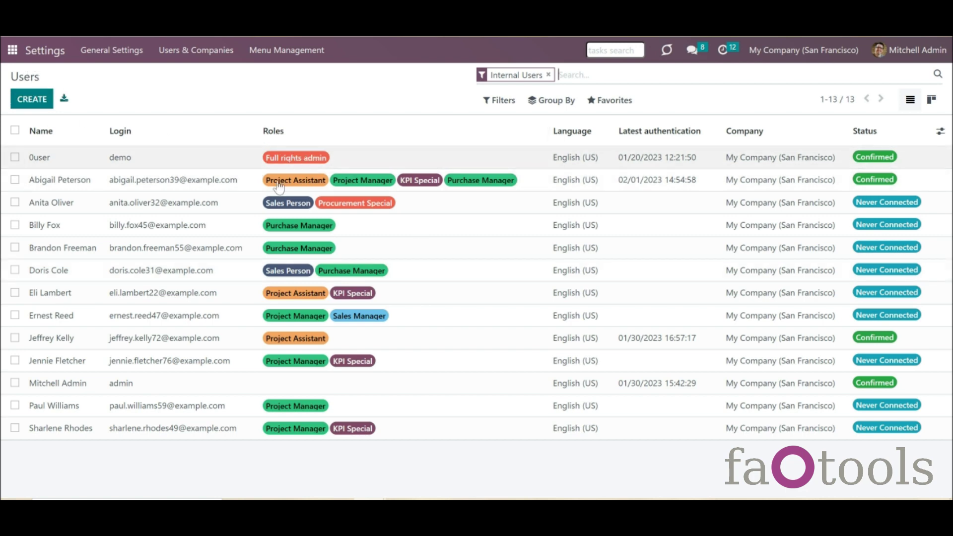
Colour the Purchase Manager role tag yellow on a user's form
left_click(333, 228)
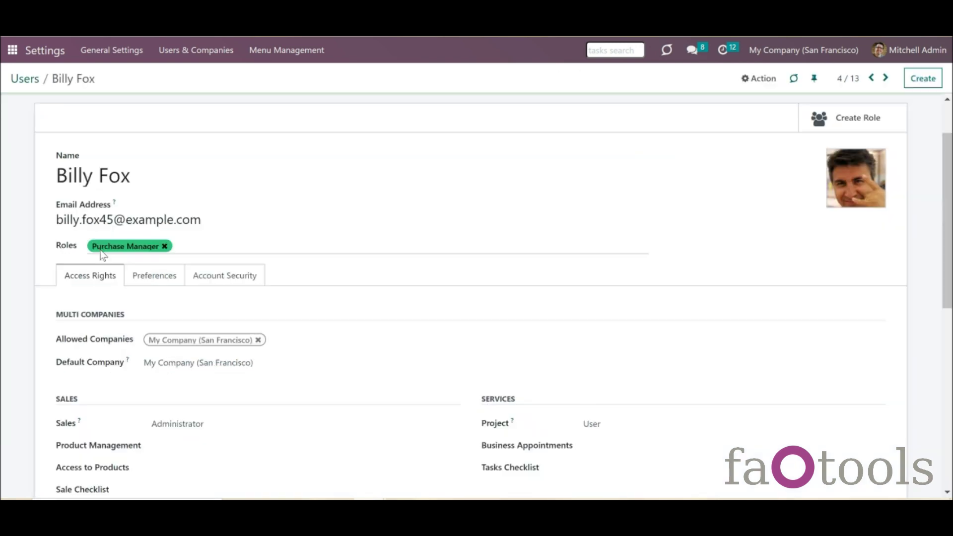
left_click(106, 248)
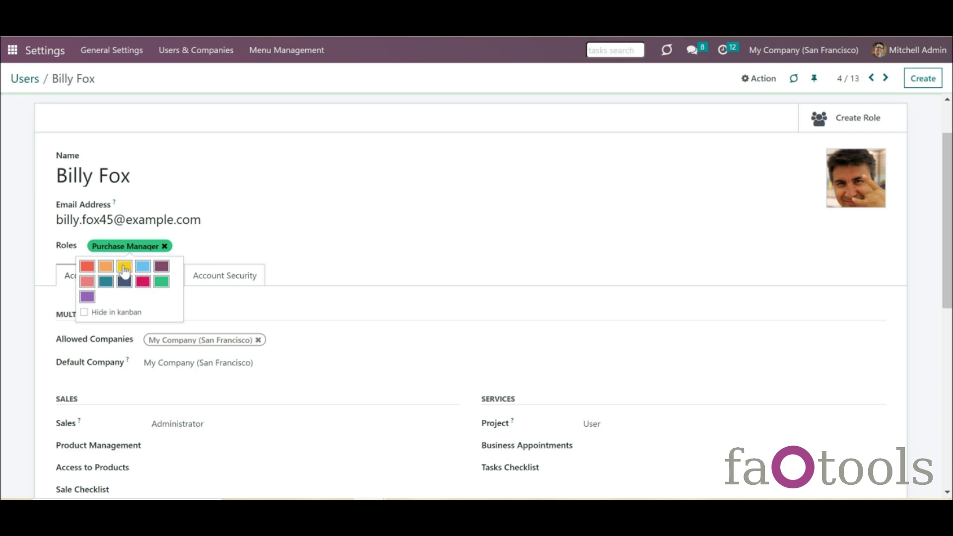
left_click(124, 268)
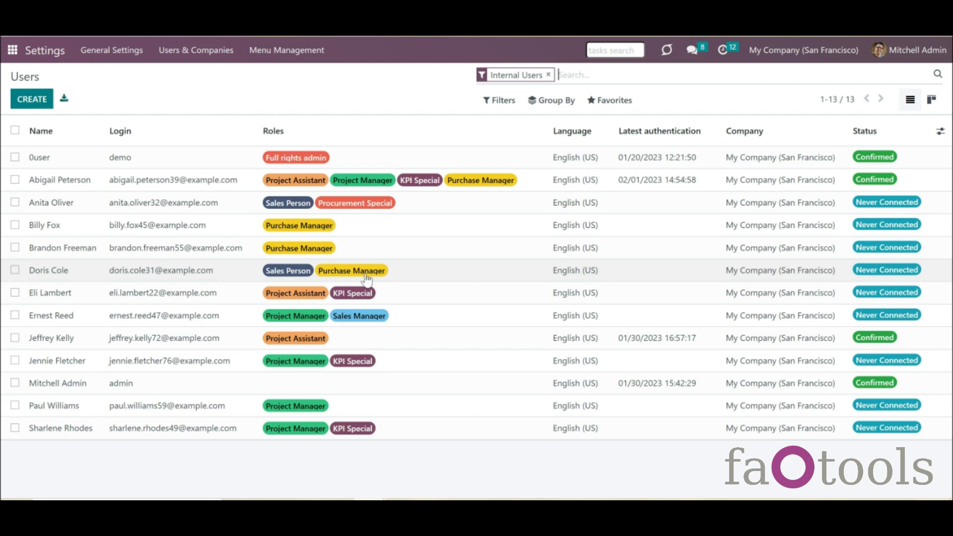
Remove the colour from the KPI Special role tag and return to the users list
left_click(403, 296)
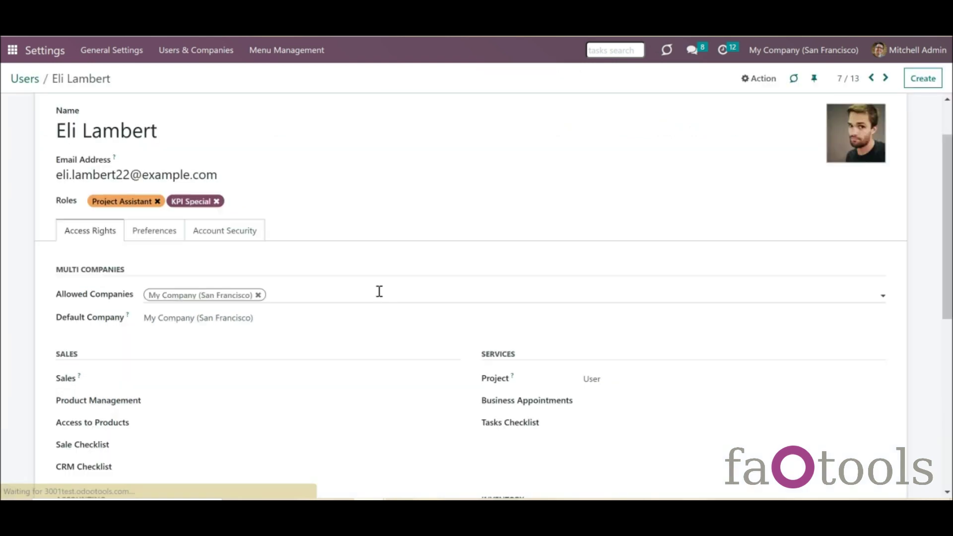
left_click(197, 205)
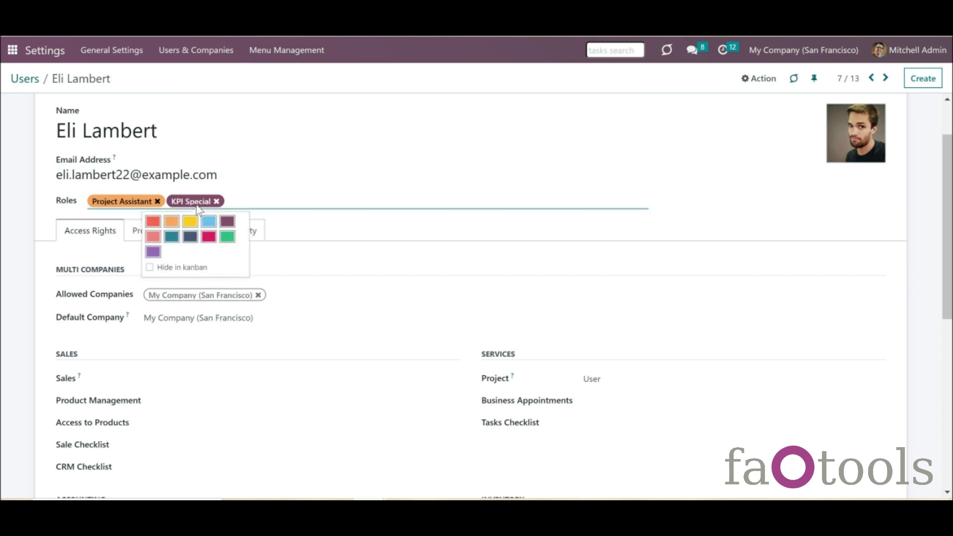
left_click(165, 268)
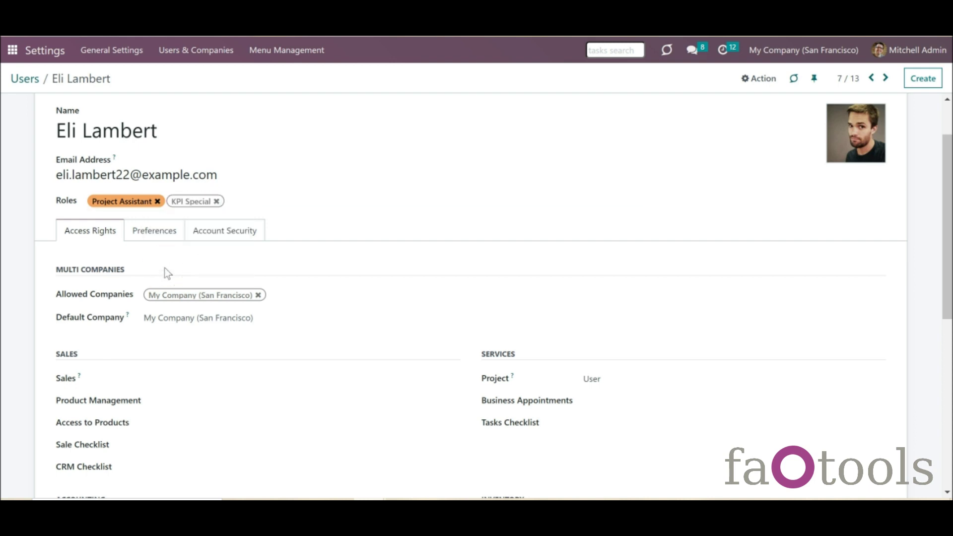
left_click(35, 79)
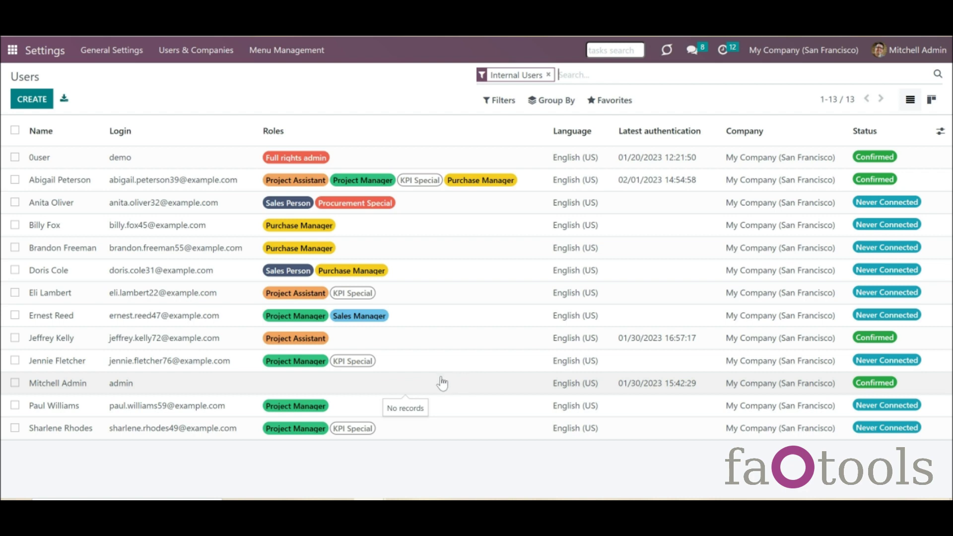
Create a role named 'Administrator' from the admin user's access rights and save it
left_click(375, 386)
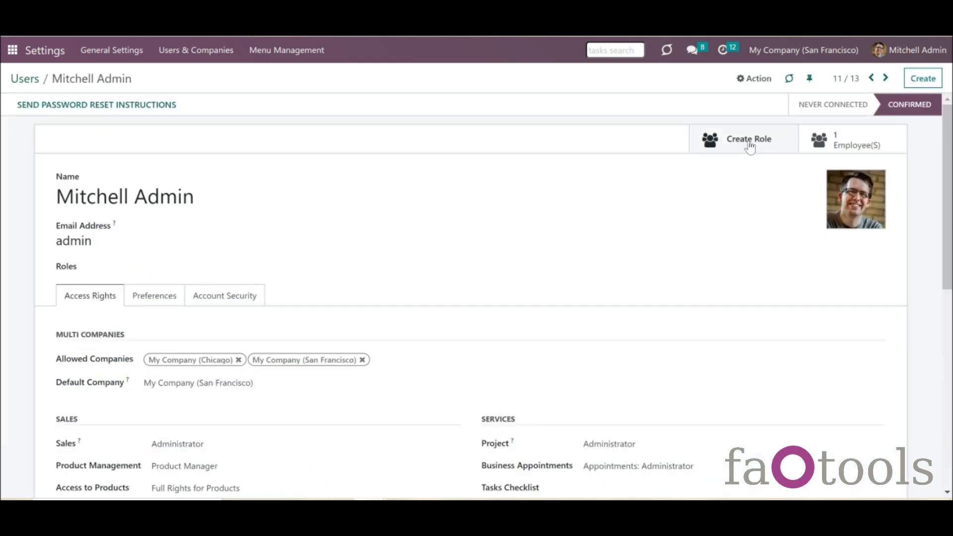
left_click(749, 144)
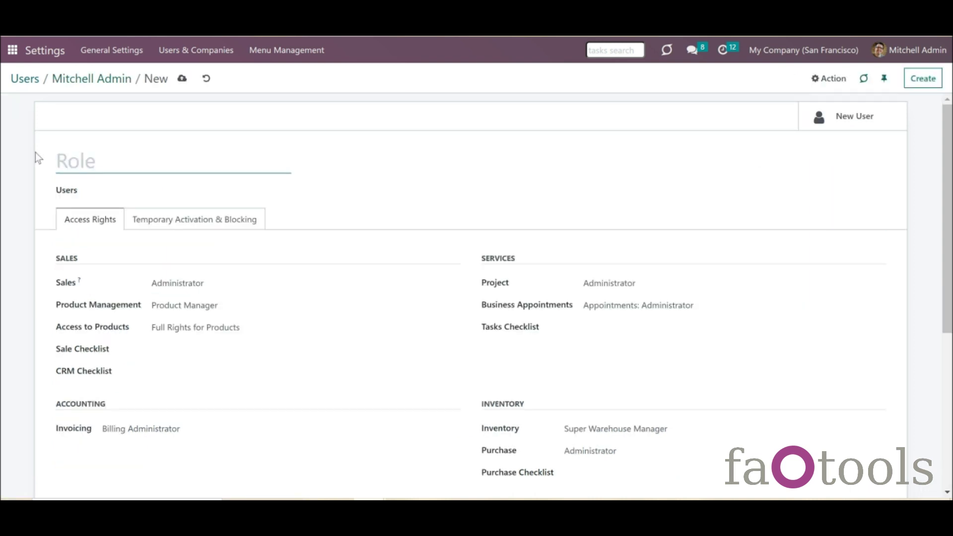
scroll(316, 298, "down", 5)
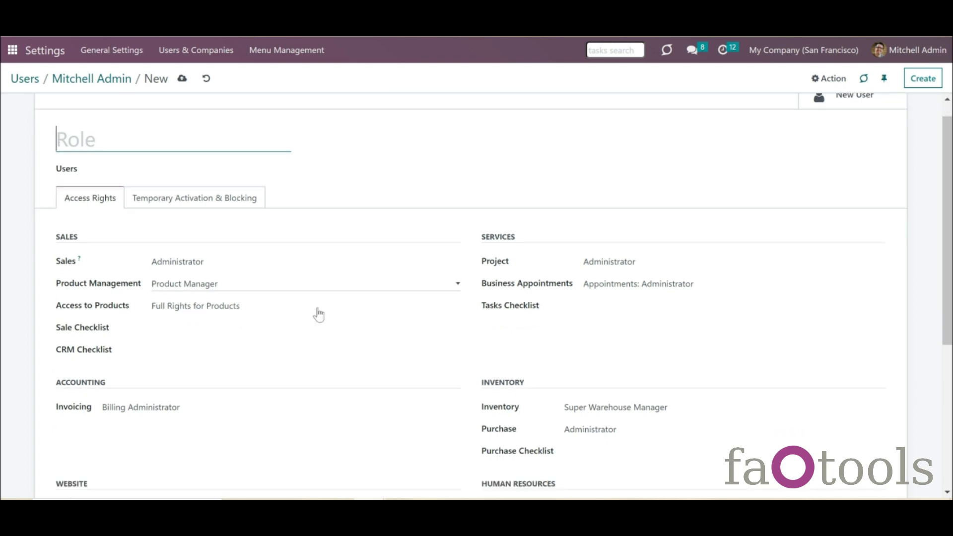
scroll(320, 314, "down", 1)
scroll(317, 300, "up", 5)
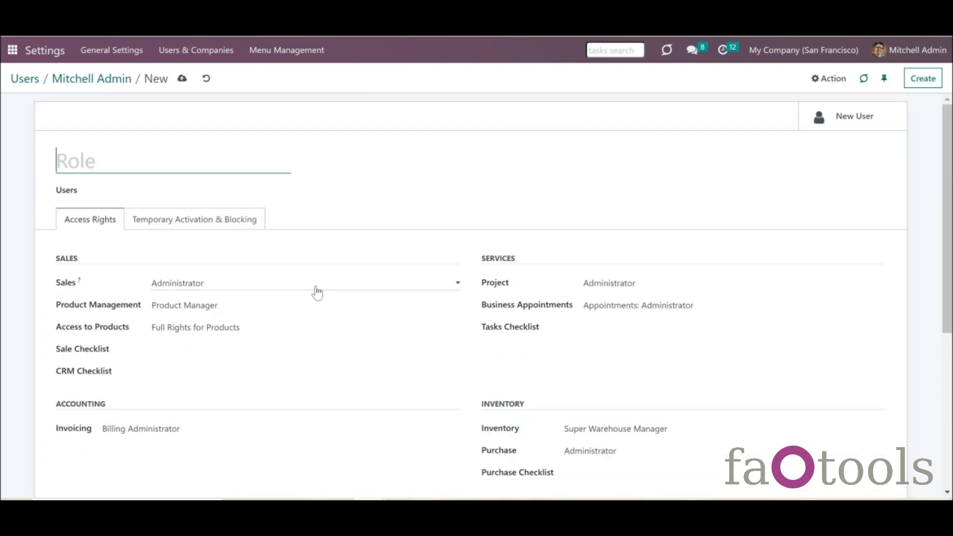
type("Administrator")
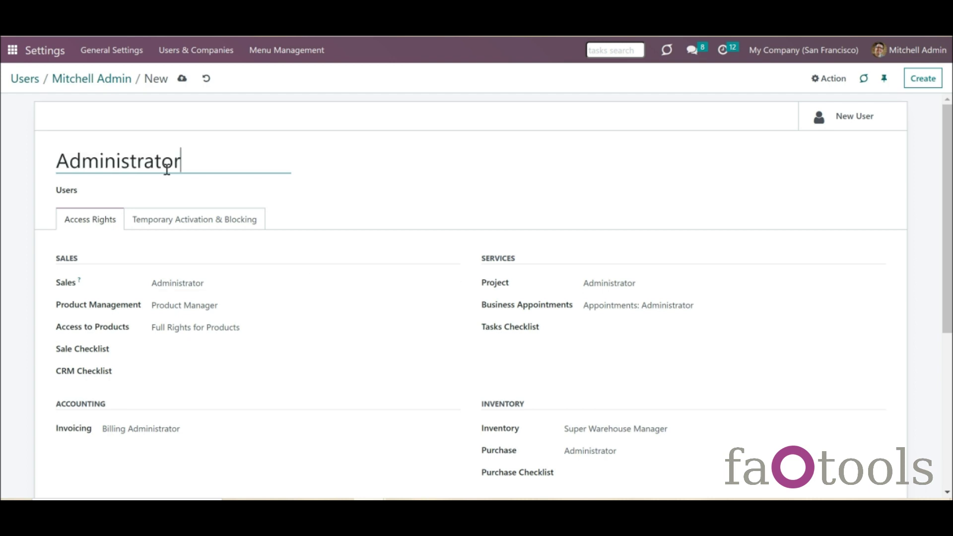
left_click(399, 195)
scroll(348, 288, "down", 3)
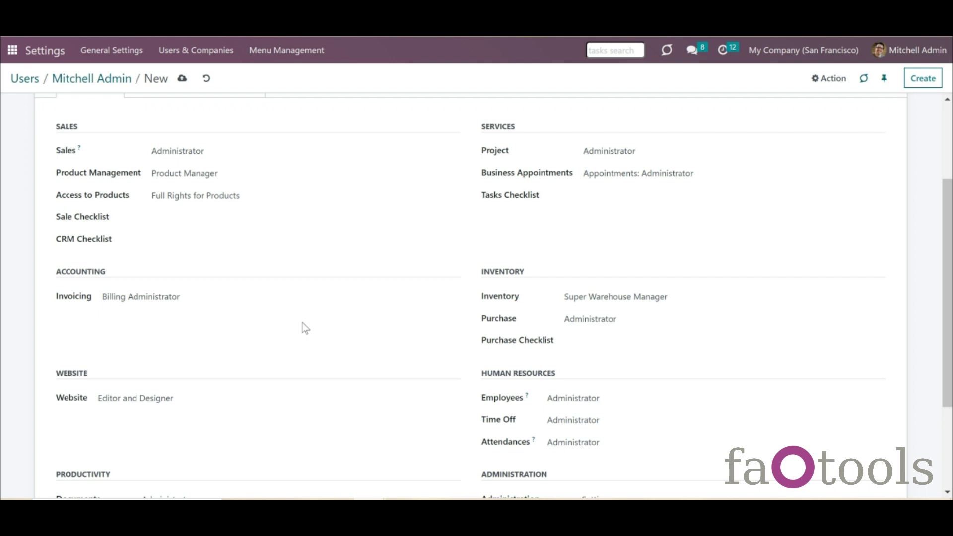
scroll(305, 328, "up", 3)
left_click(182, 79)
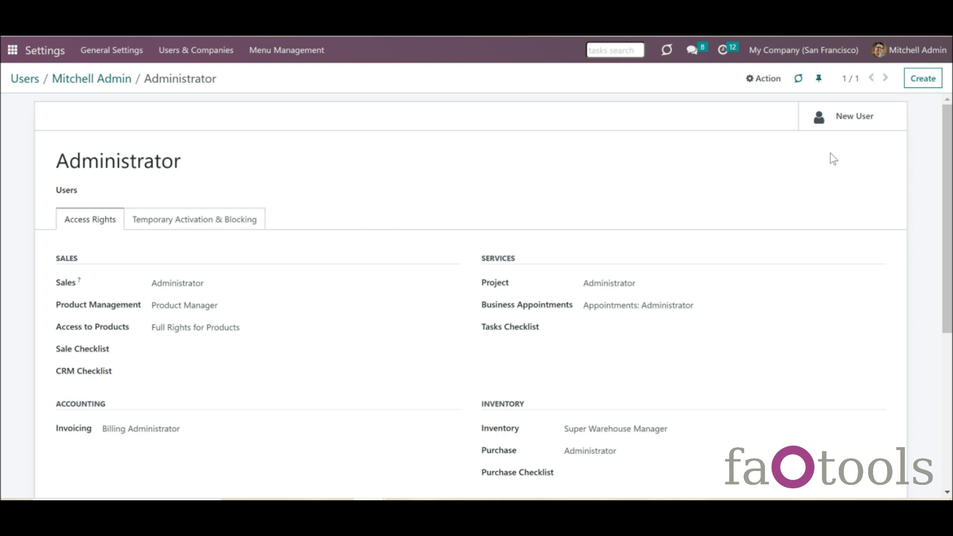
left_click(838, 124)
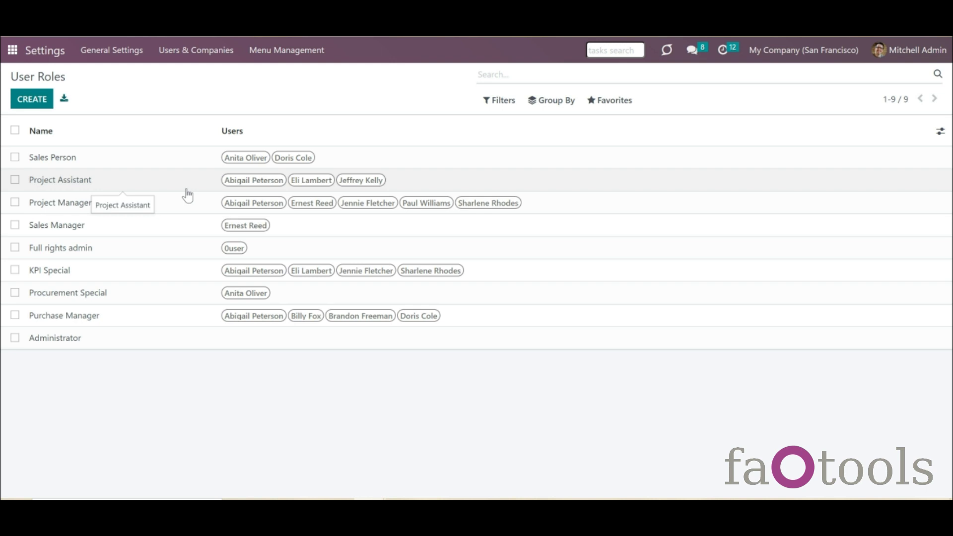
Add Project Assistant to the roles of the user holding Sales Person and Procurement Special, and save
left_click(186, 189)
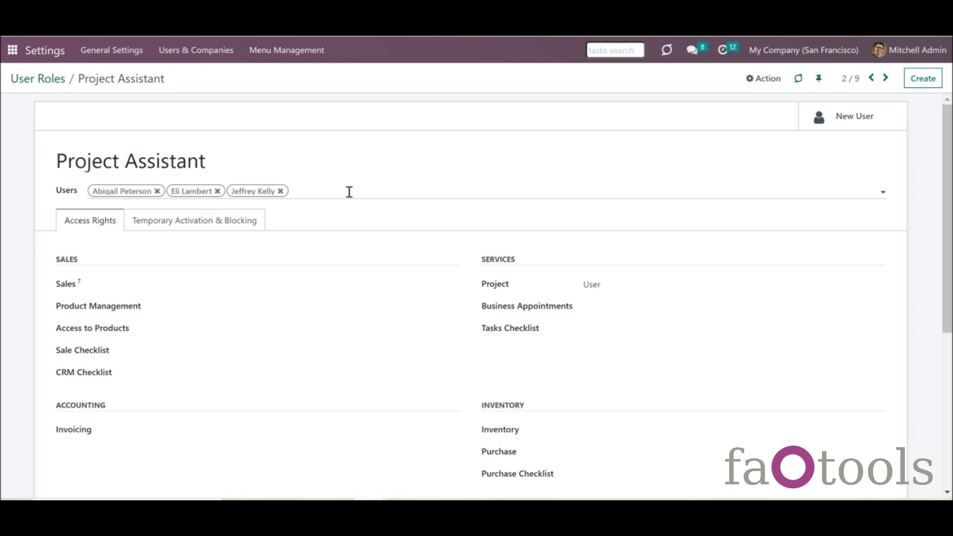
left_click(346, 192)
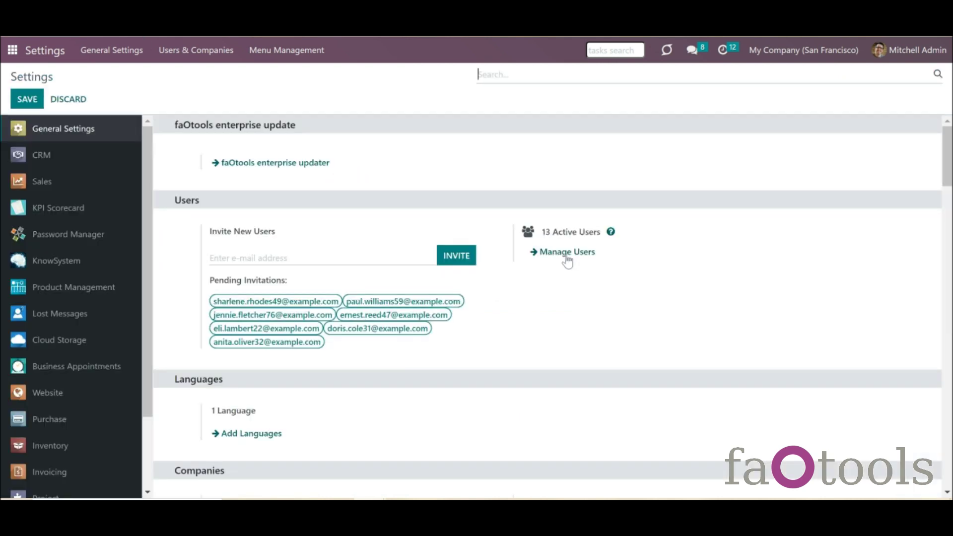
left_click(566, 255)
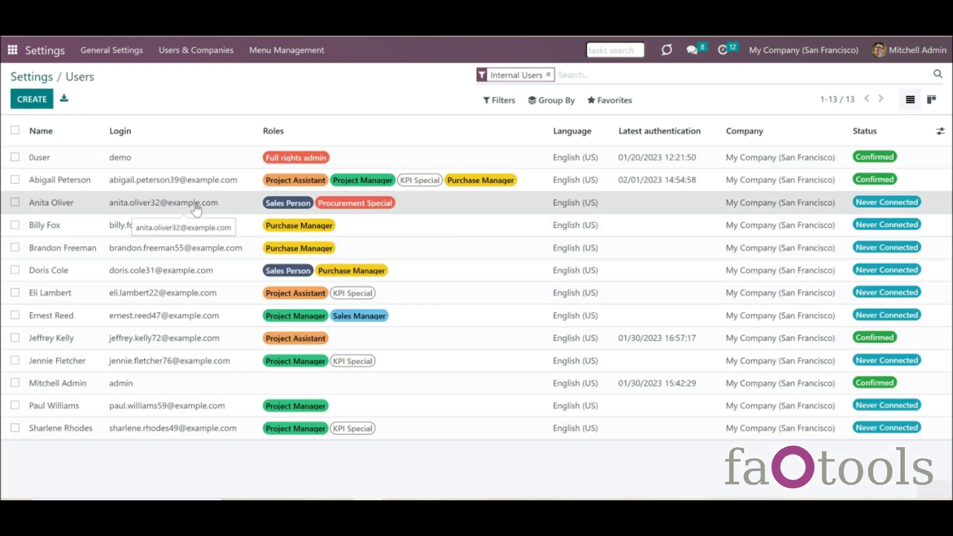
left_click(191, 203)
left_click(273, 266)
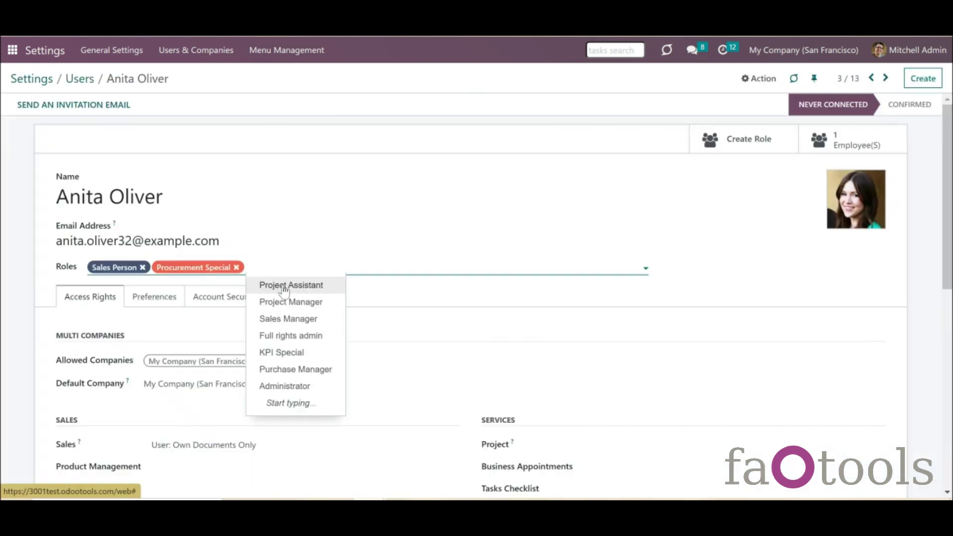
left_click(283, 287)
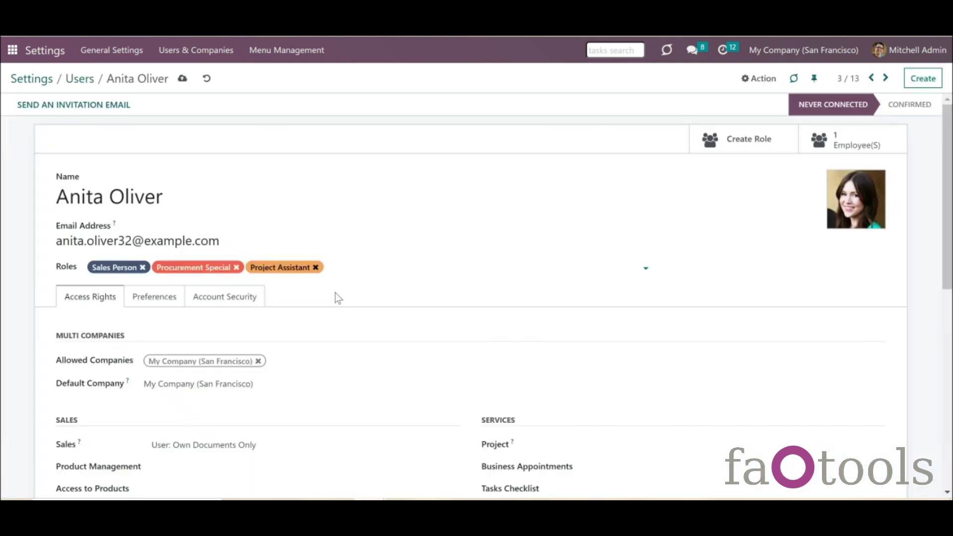
left_click(182, 78)
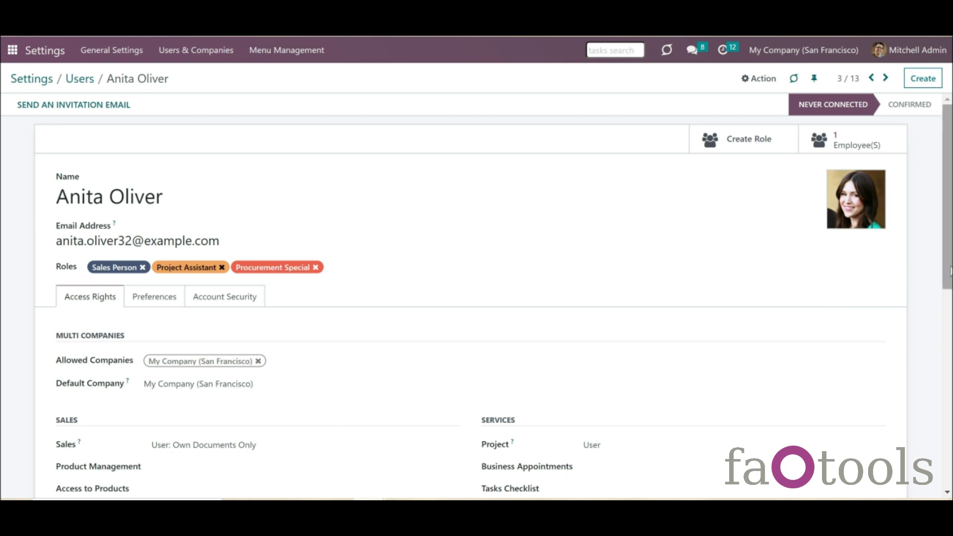
left_click(950, 271)
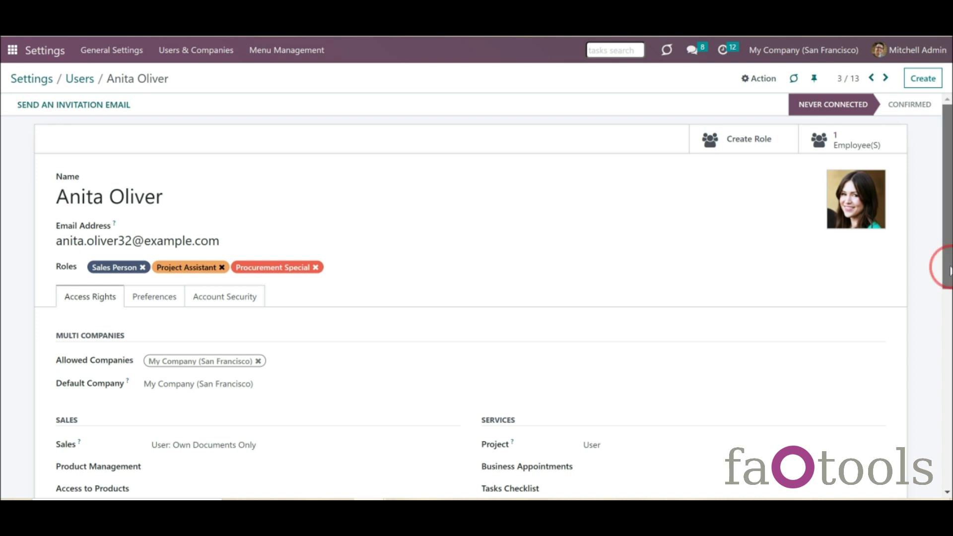
left_click_drag(950, 271, 950, 272)
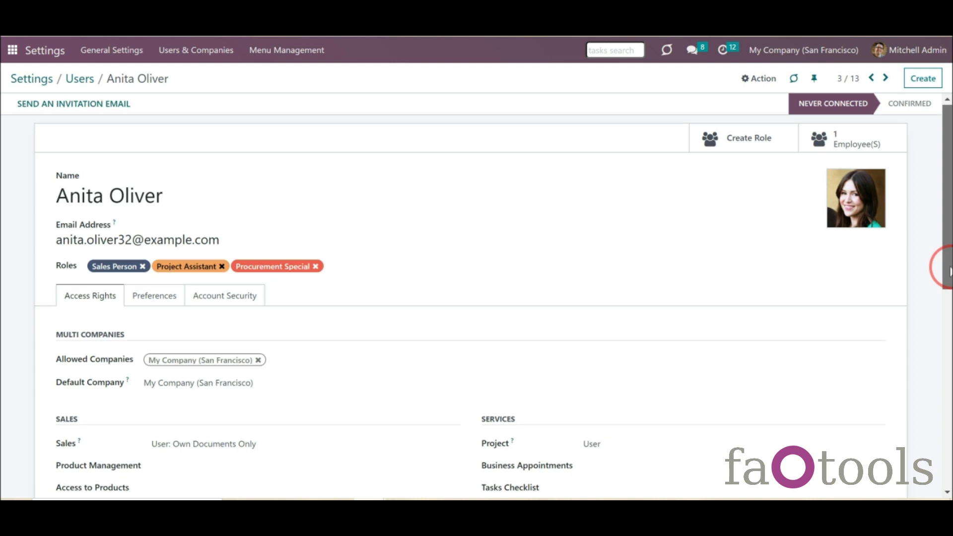
scroll(950, 271, "down", 9)
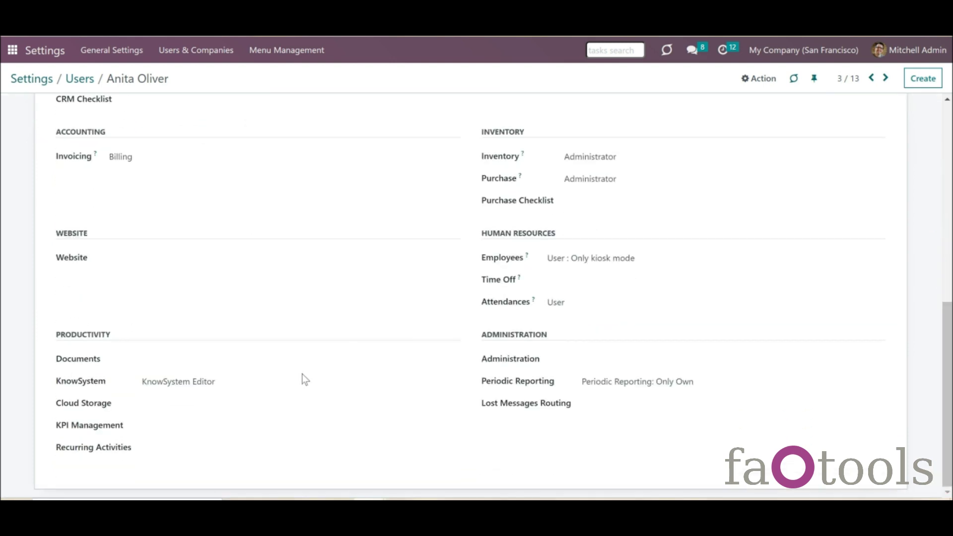
Add the KPI Special role to the user and save the record
left_click(948, 402)
scroll(948, 402, "up", 9)
left_click(357, 268)
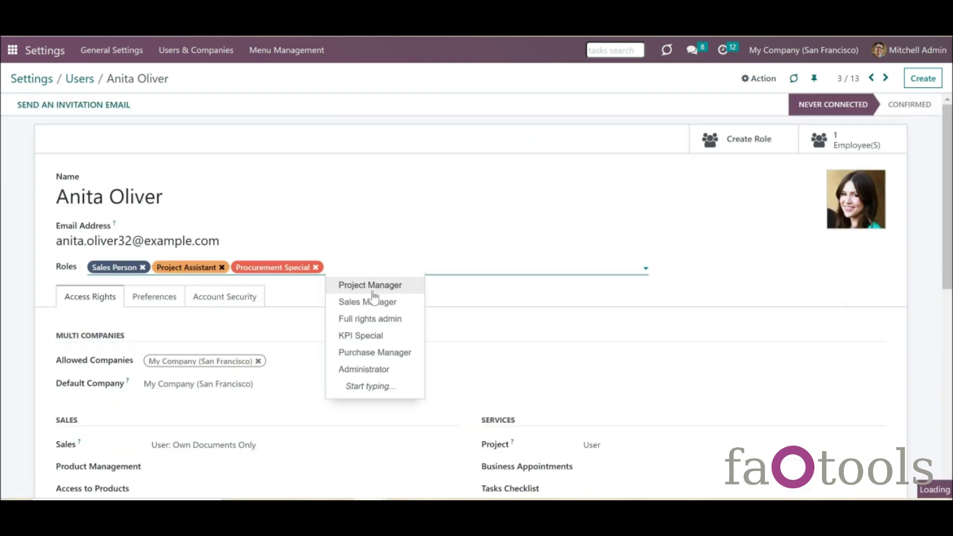
left_click(376, 336)
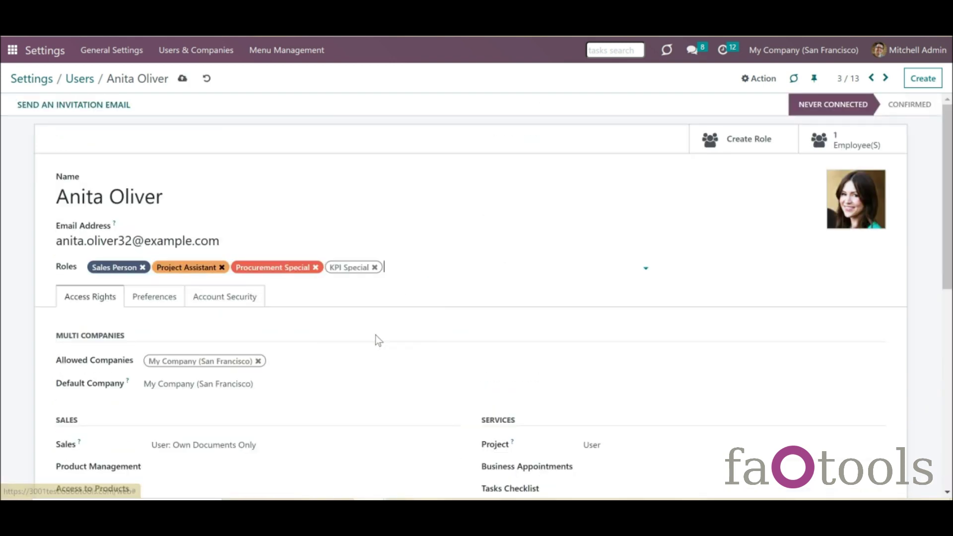
left_click(182, 79)
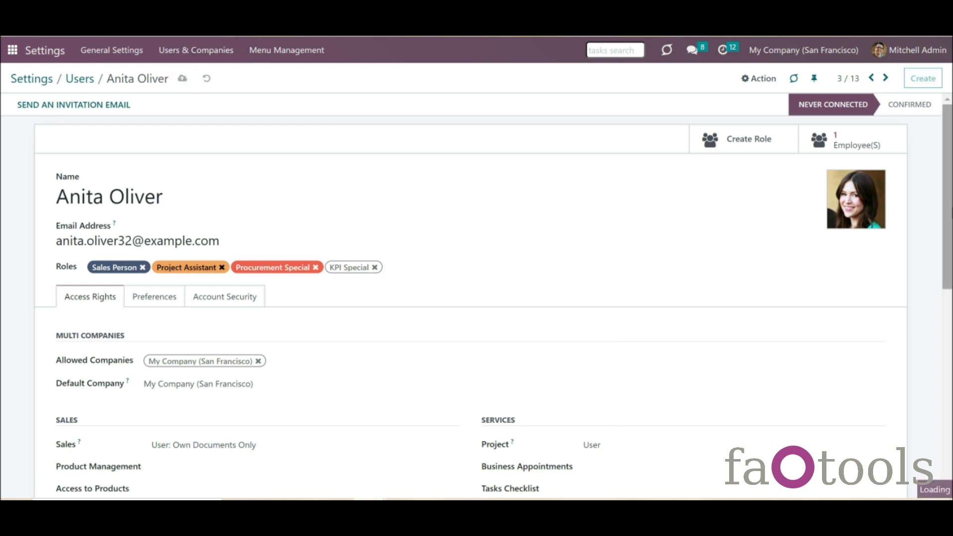
Review the access rights and move to a user holding only Sales Person
left_click_drag(947, 198, 947, 395)
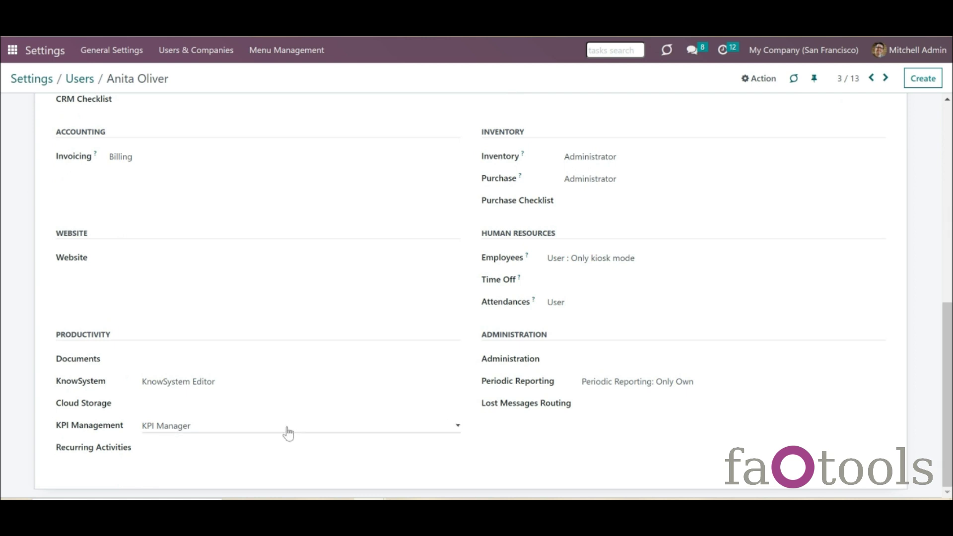
left_click(947, 367)
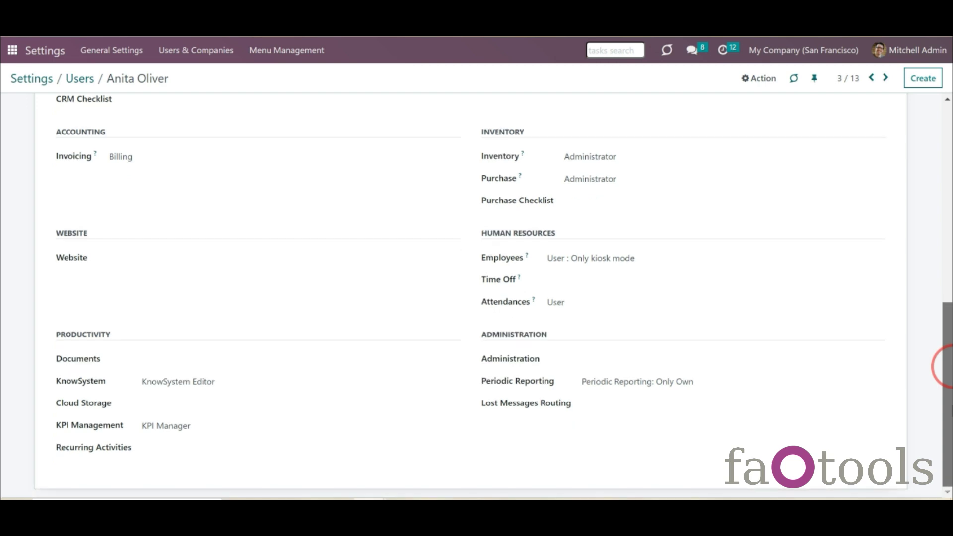
scroll(947, 366, "up", 2)
scroll(947, 366, "up", 7)
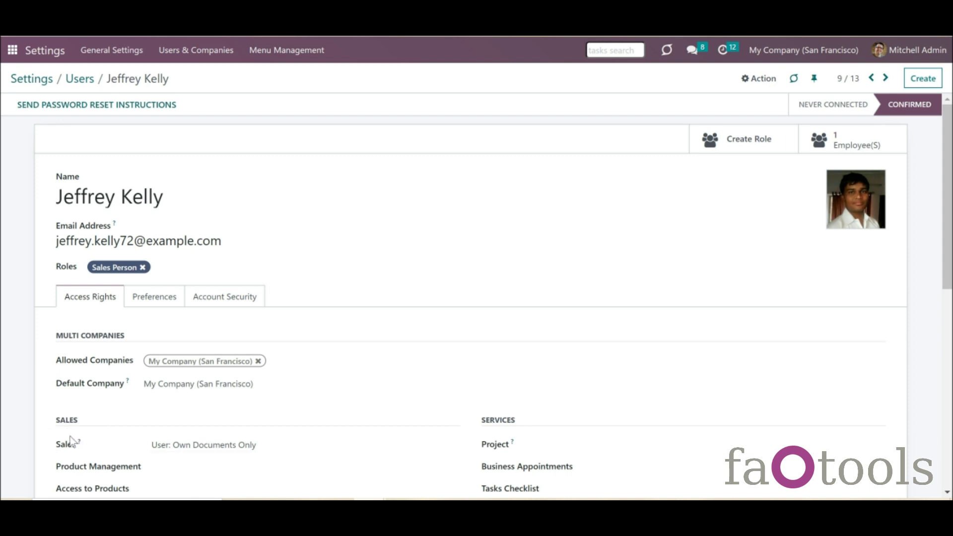
Add Purchase Manager to this user's roles next to Sales Person and save
left_click(268, 270)
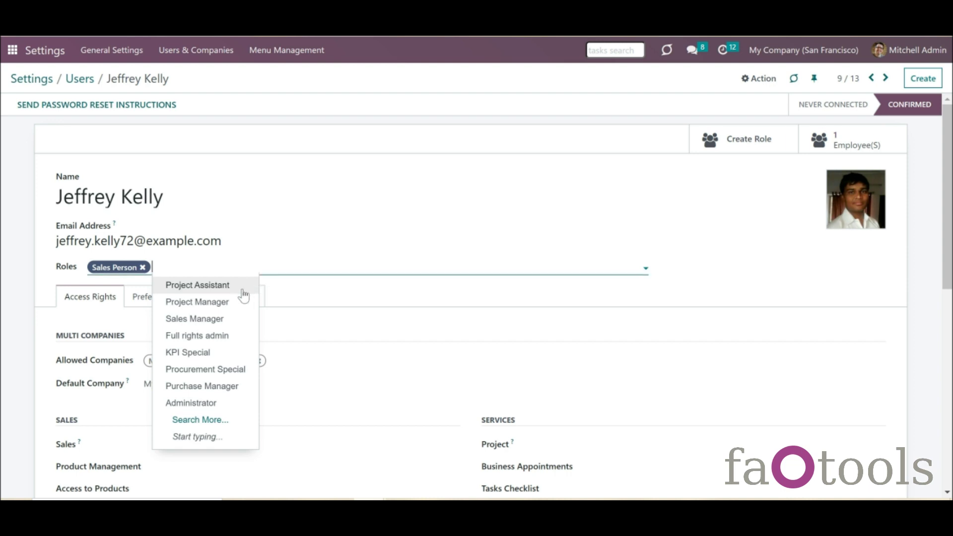
left_click(214, 386)
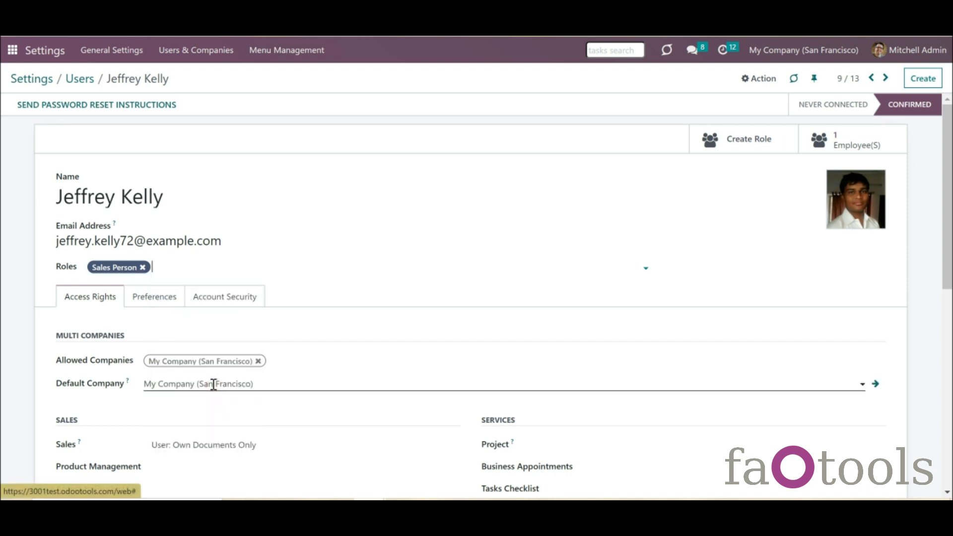
left_click(184, 79)
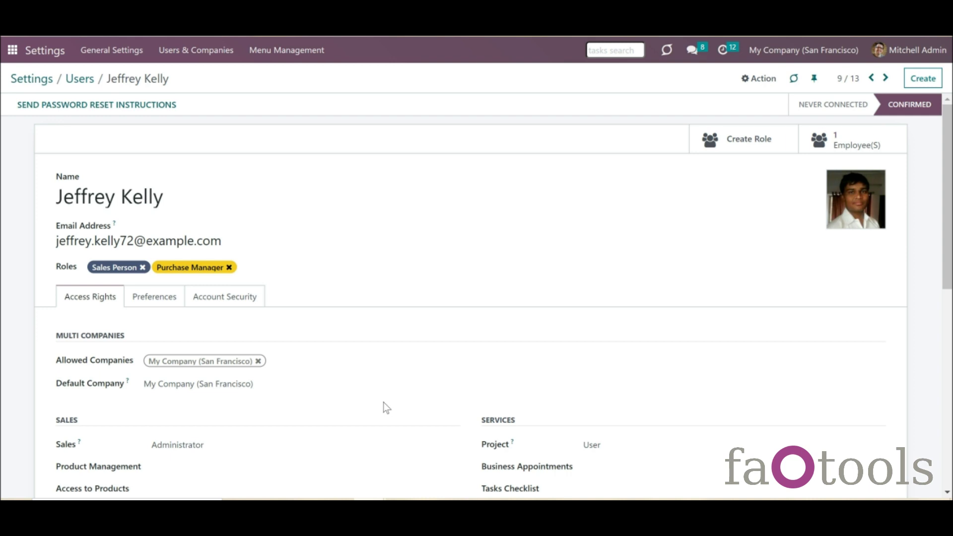
Set Product Management to Product Manager and Access to Products to Full Rights, then save
scroll(383, 402, "down", 4)
left_click(204, 269)
left_click(204, 294)
left_click(182, 300)
left_click(193, 322)
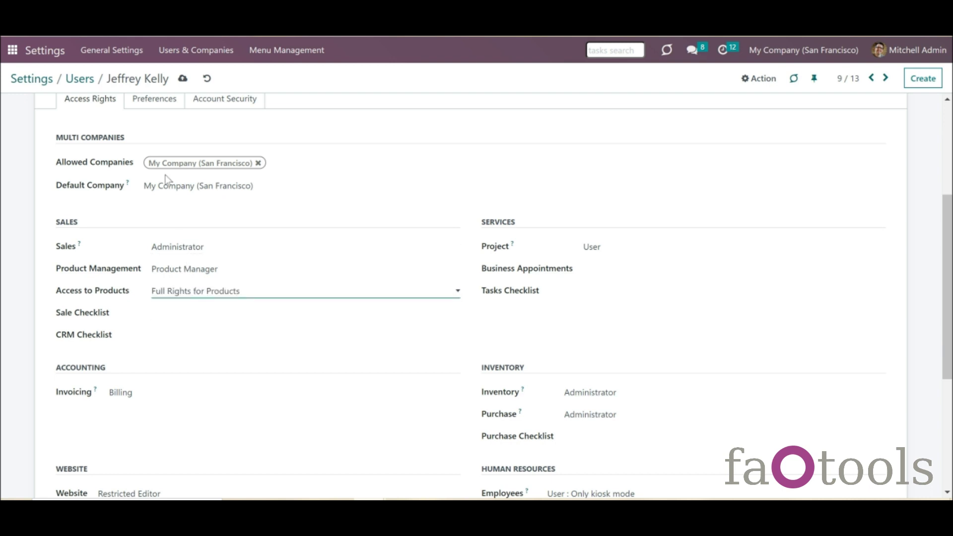
left_click(183, 78)
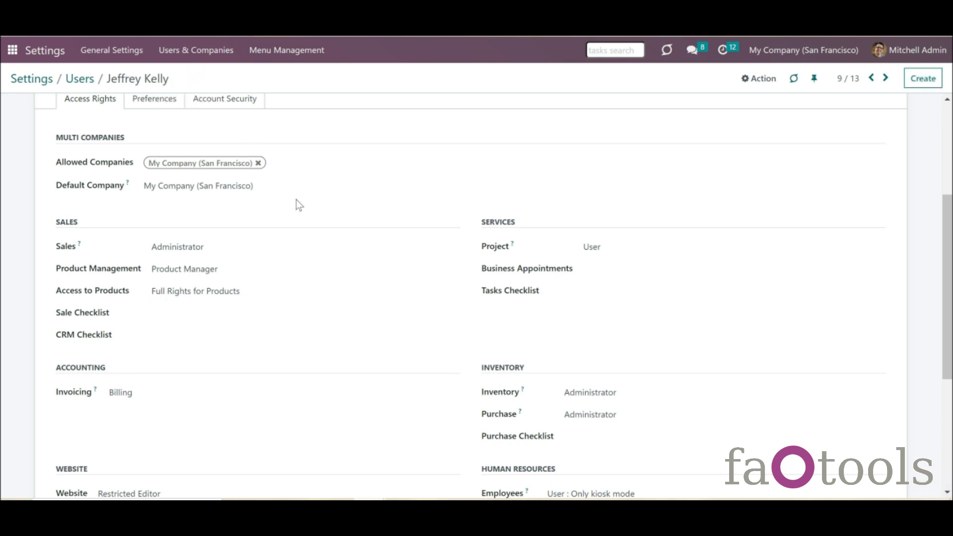
Add the Project Assistant role to the user and save
scroll(279, 218, "up", 3)
left_click(262, 202)
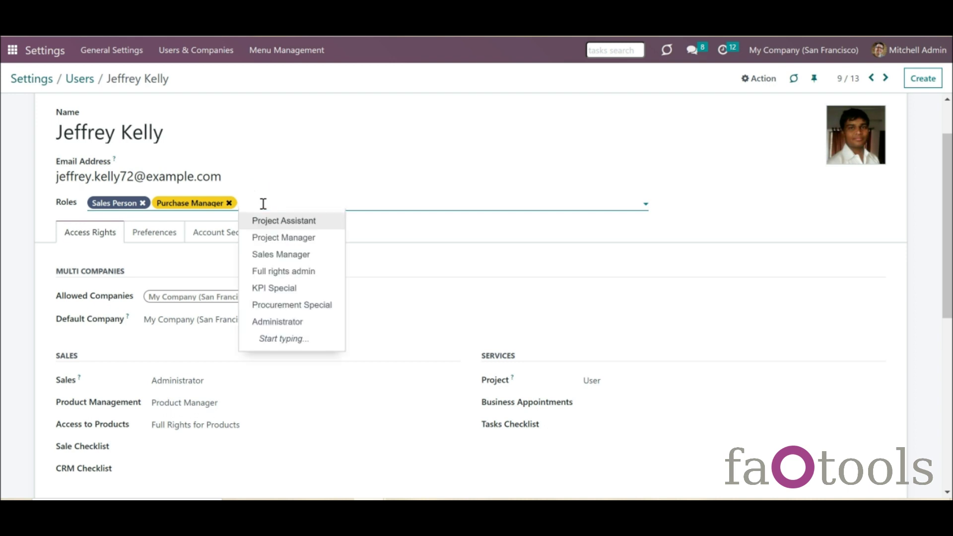
left_click(270, 223)
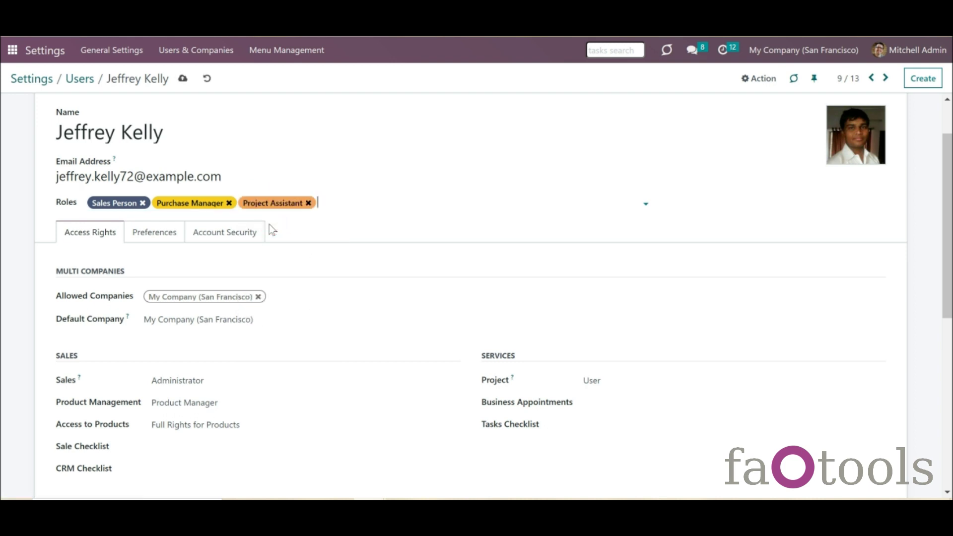
left_click(183, 79)
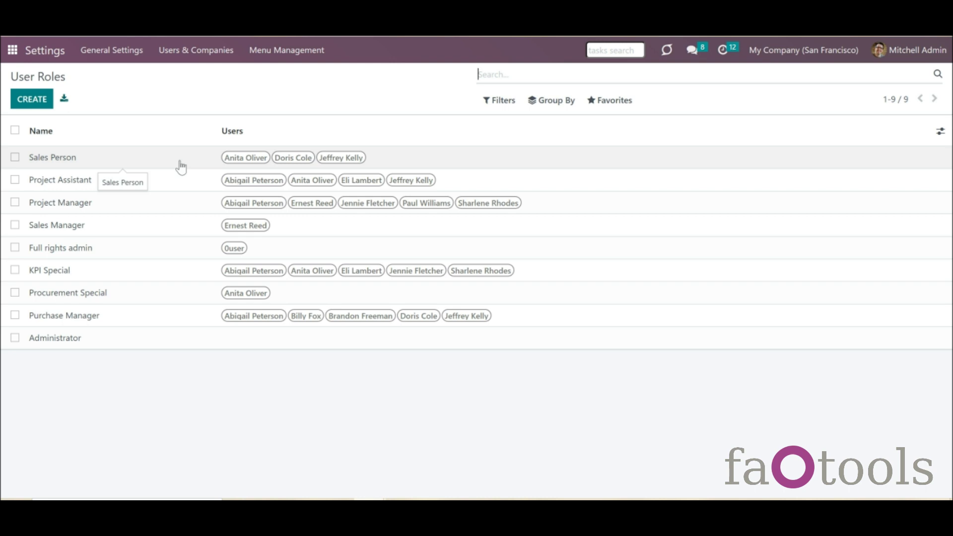
Set the Sales Person role's Sales access to Administrator and save it
left_click(180, 160)
left_click(194, 285)
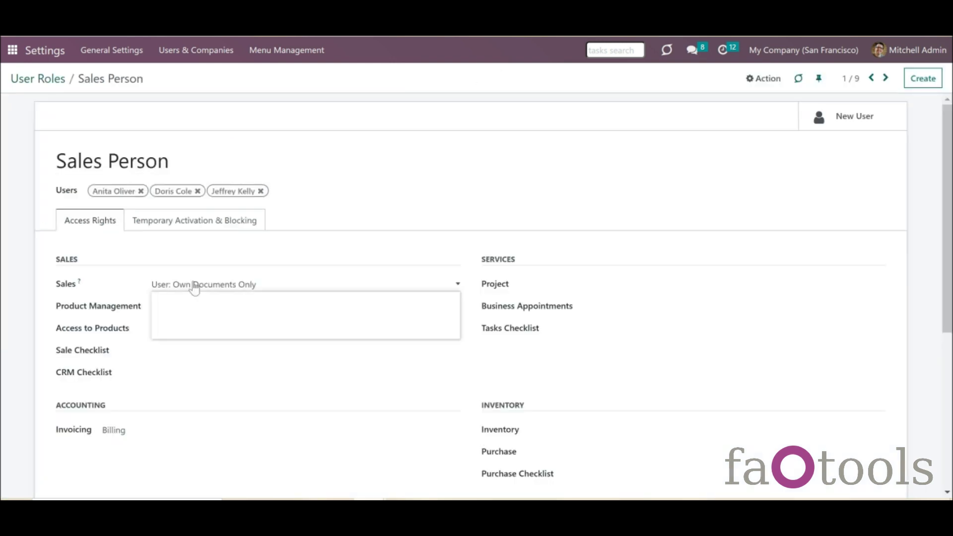
left_click(187, 330)
left_click(159, 78)
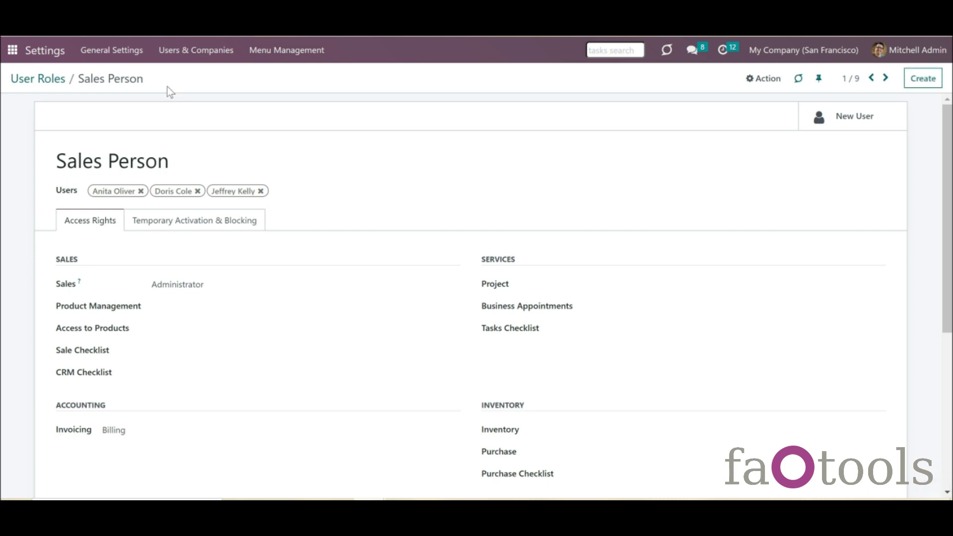
left_click(234, 190)
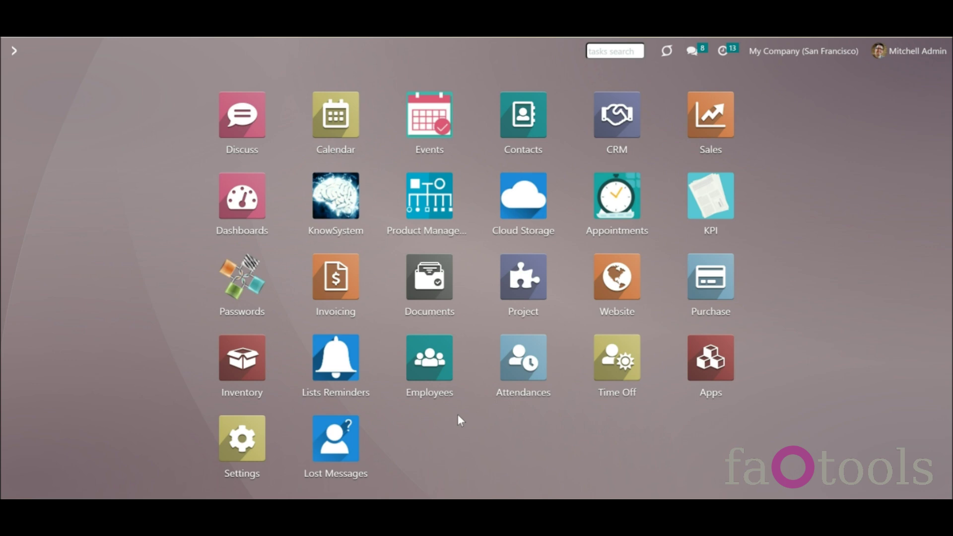
Go to Settings > Users & Companies > User Roles to list the roles
left_click(249, 453)
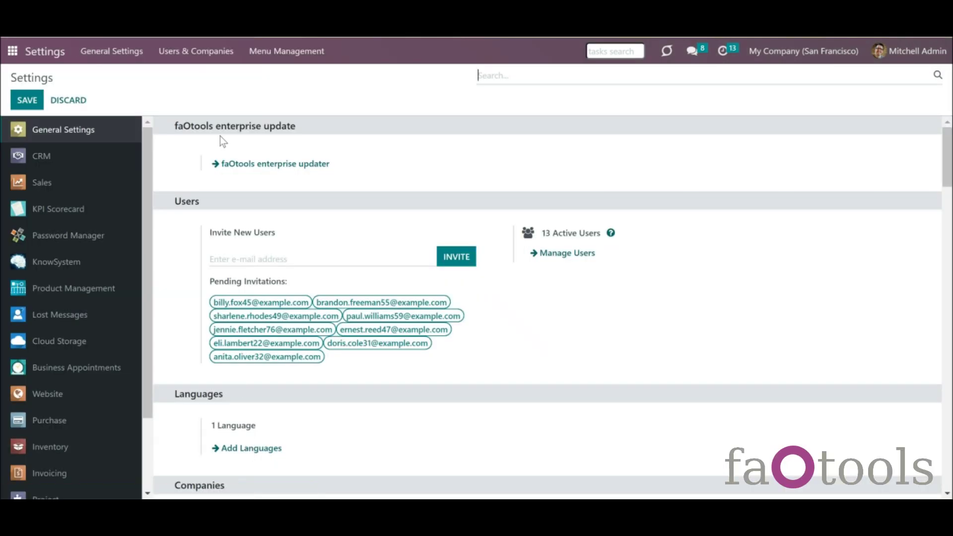
left_click(191, 51)
left_click(193, 97)
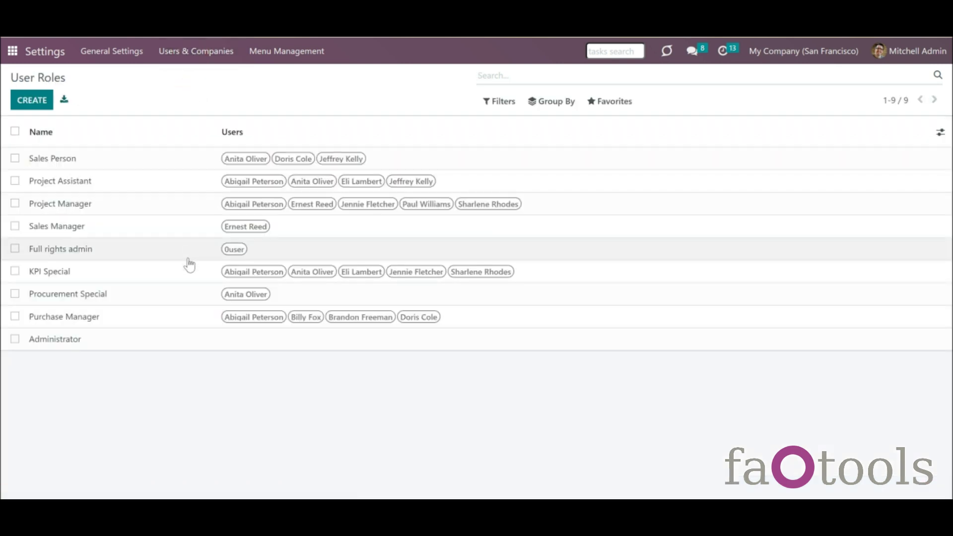
Open the Purchase Manager role and add a new Temporary Activation & Blocking rule
left_click(193, 316)
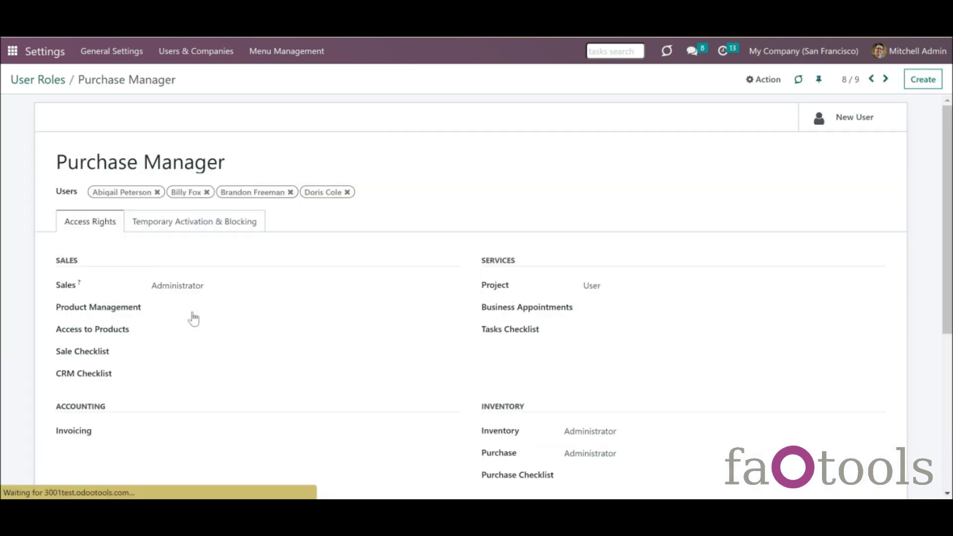
left_click(167, 223)
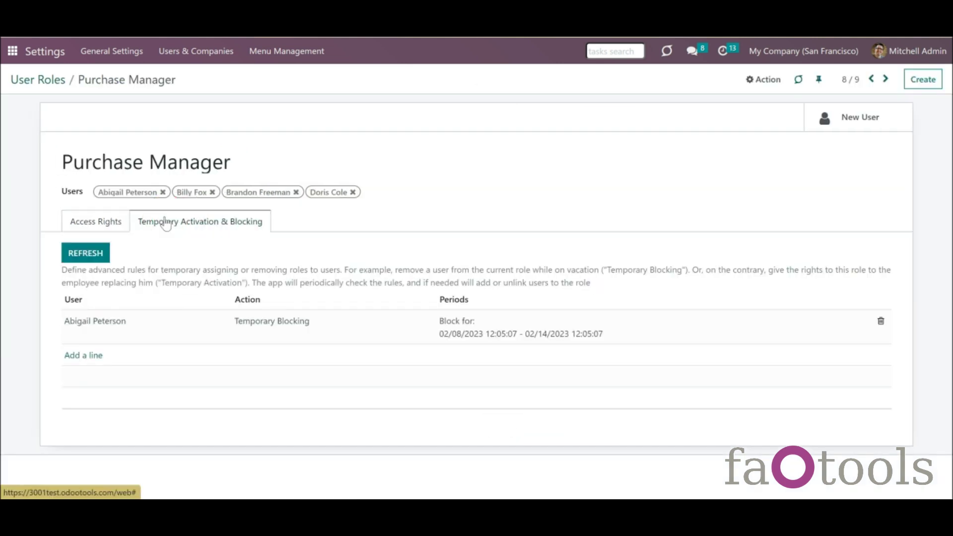
left_click(93, 357)
Apply the rule to the second user with Temporary Activation as the action
left_click(240, 114)
type("an")
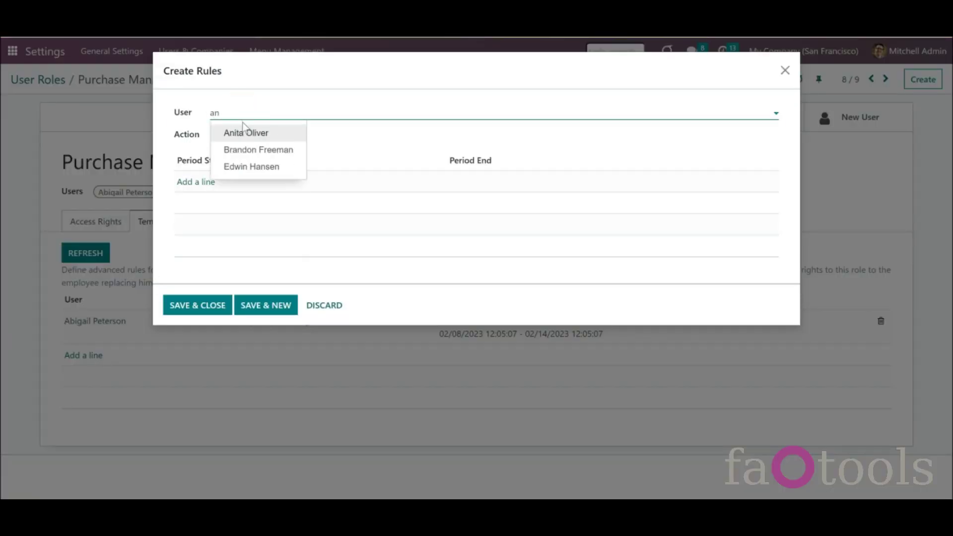
left_click(243, 130)
left_click(246, 137)
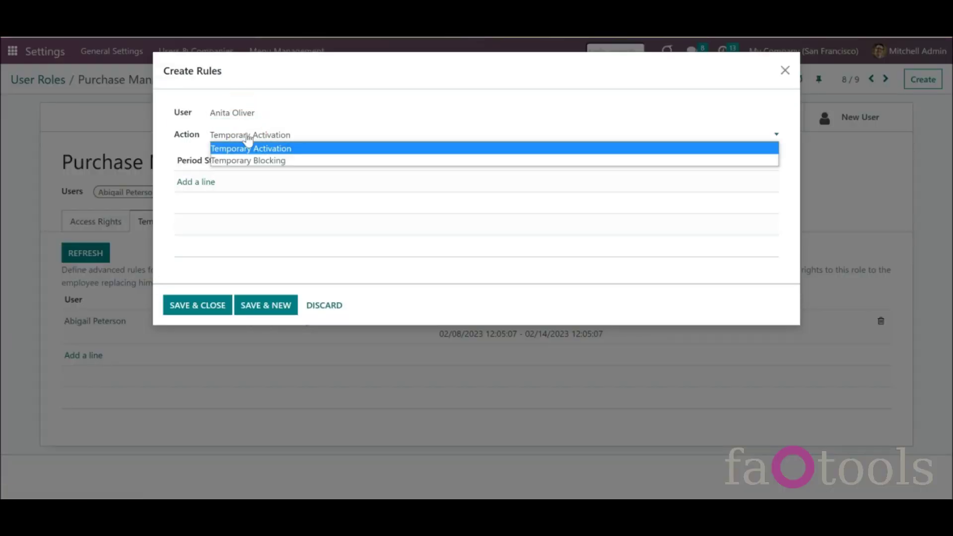
left_click(299, 149)
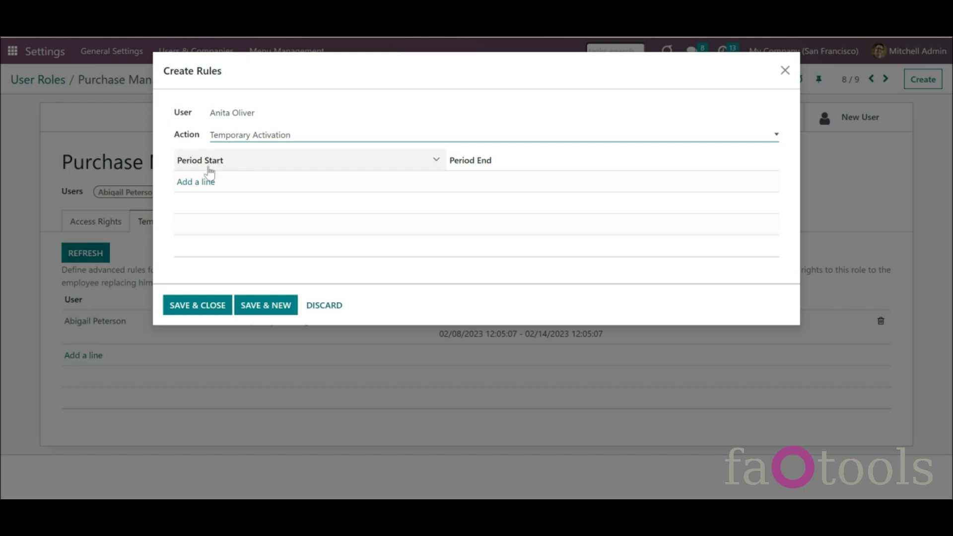
Add a first activation period from 02/08 to 02/09
left_click(202, 183)
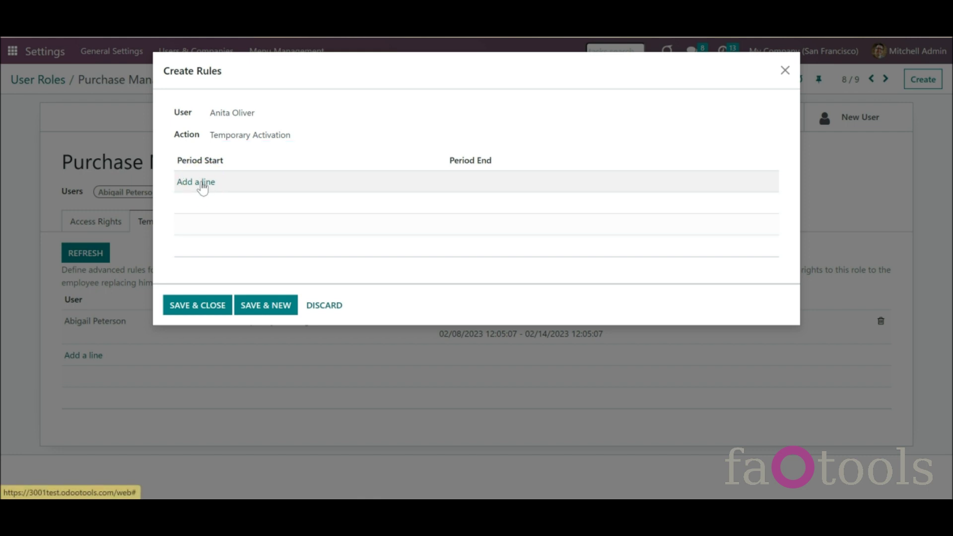
left_click(197, 187)
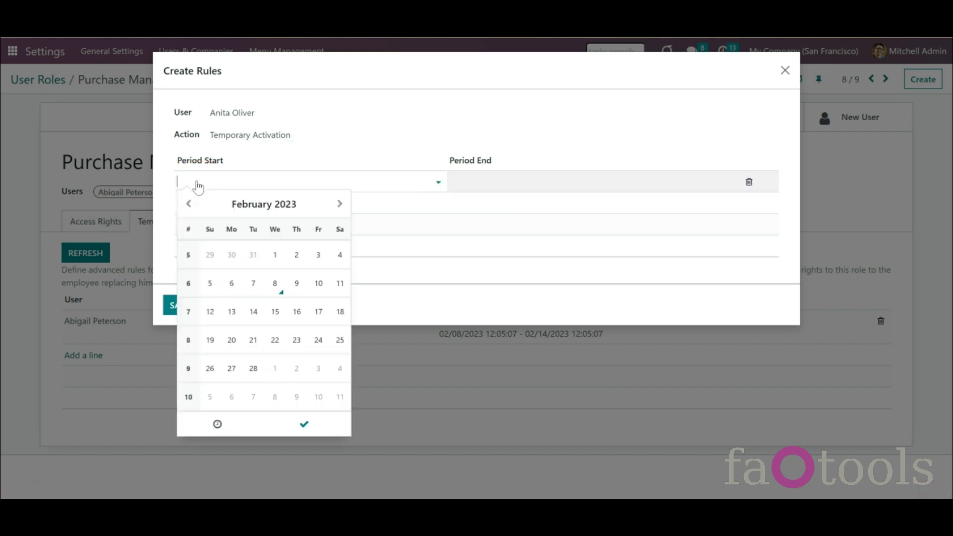
left_click(276, 286)
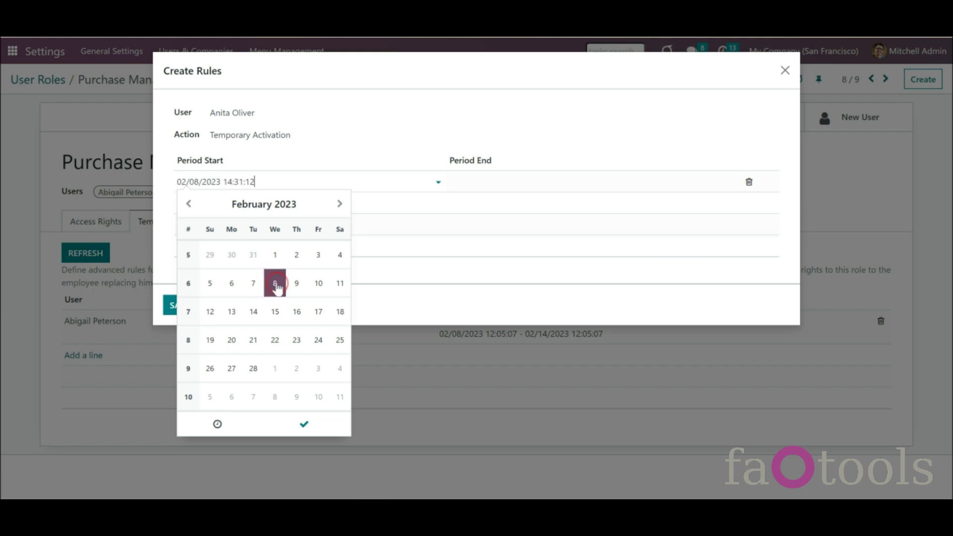
left_click(304, 431)
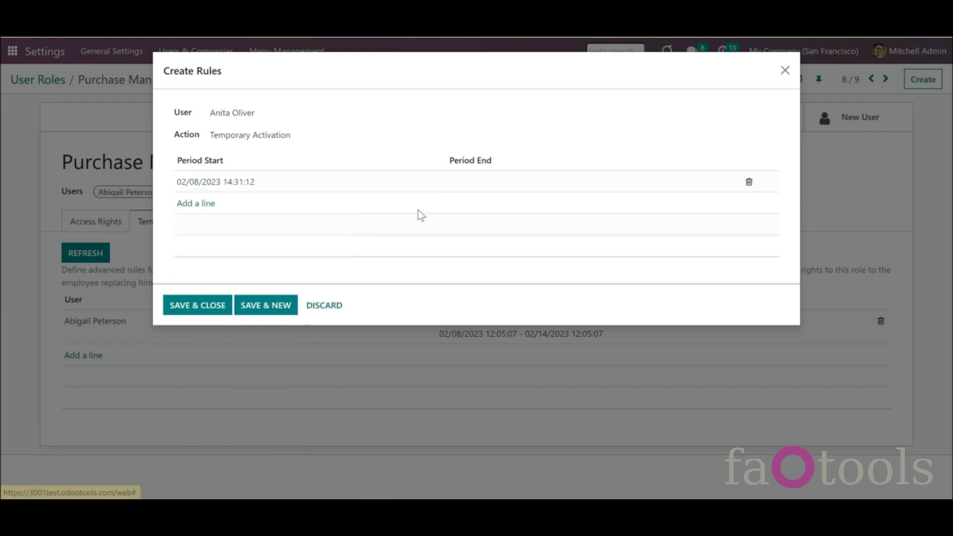
left_click(453, 182)
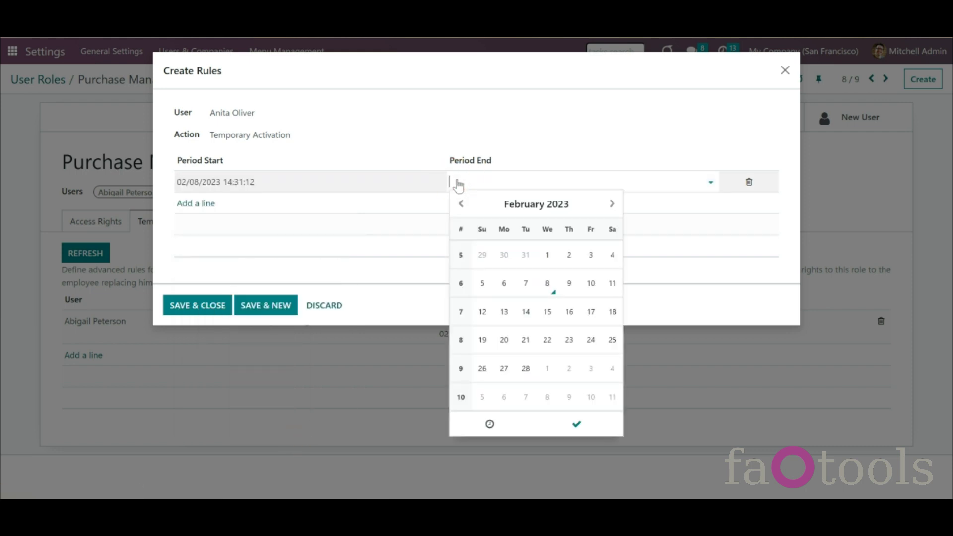
left_click(569, 283)
left_click(577, 425)
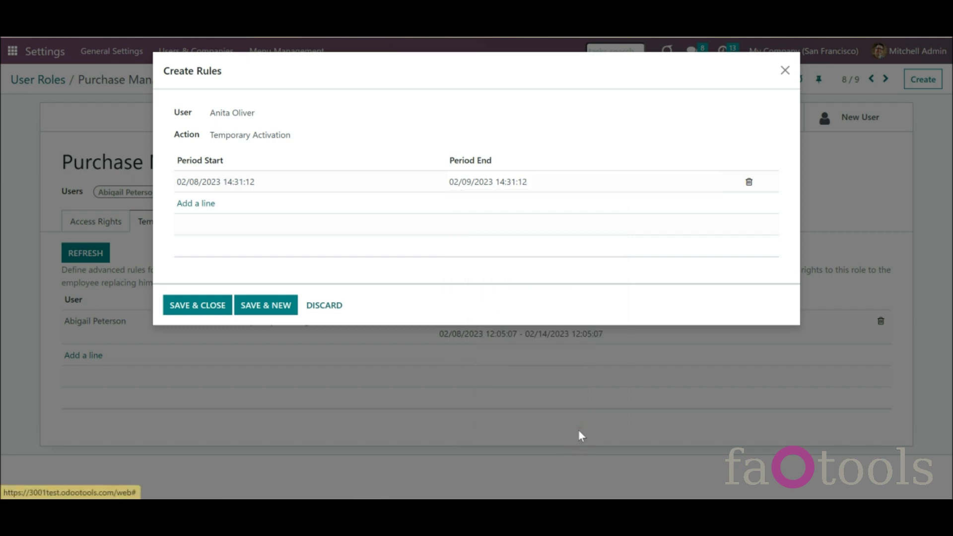
Add a second period from 02/13 to 02/16 and save and close the rule
left_click(205, 211)
left_click(205, 188)
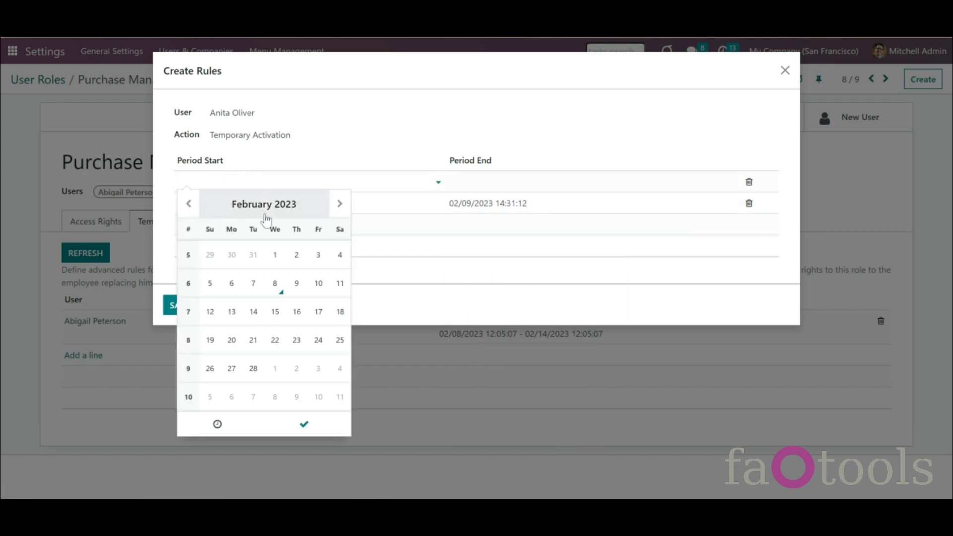
left_click(231, 311)
left_click(455, 183)
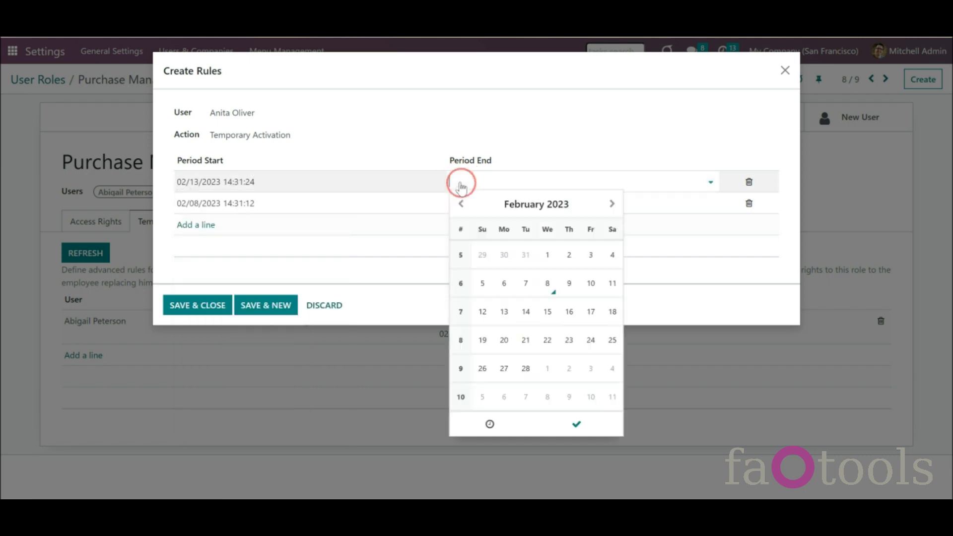
left_click(569, 311)
left_click(397, 268)
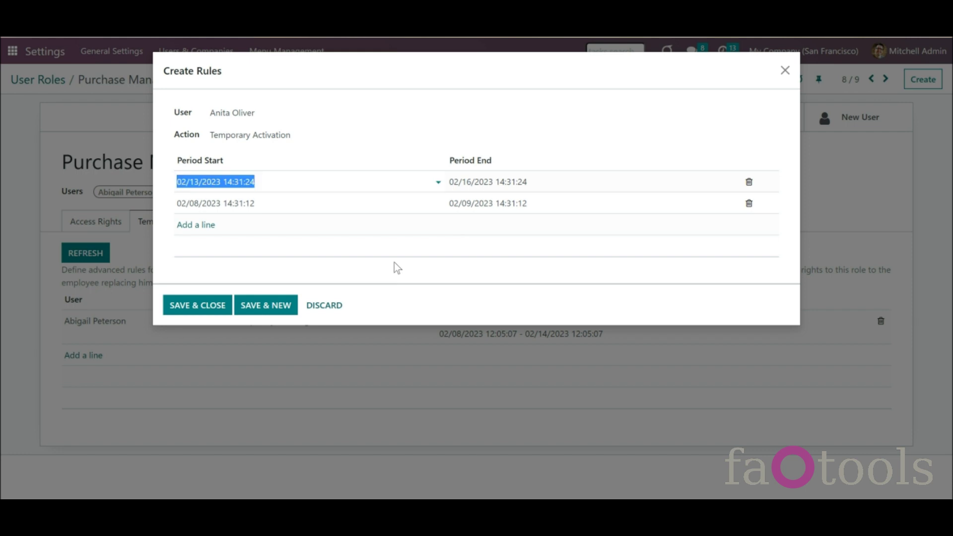
left_click(198, 305)
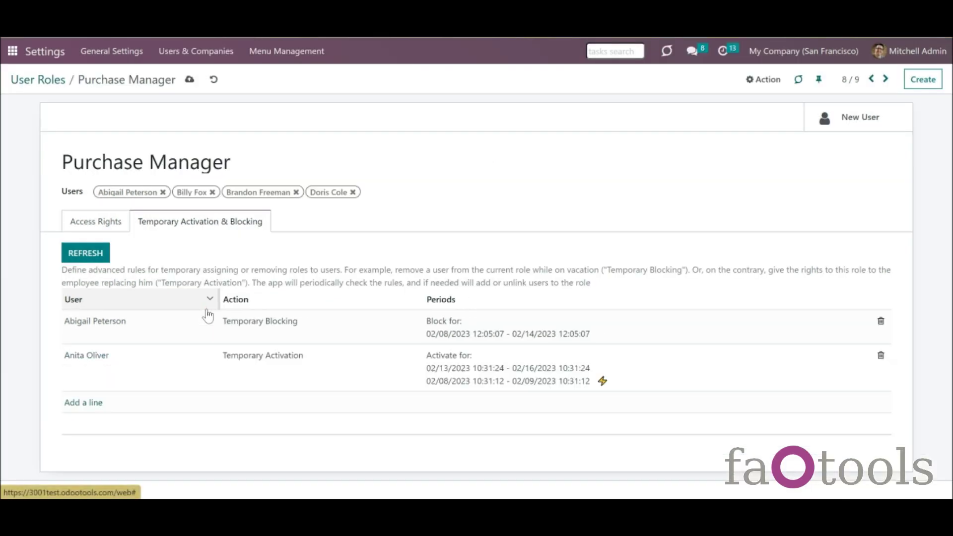
Try a duplicate 02/20–02/22 rule for the same user, then dismiss the uniqueness error and delete it
left_click(84, 401)
left_click(294, 112)
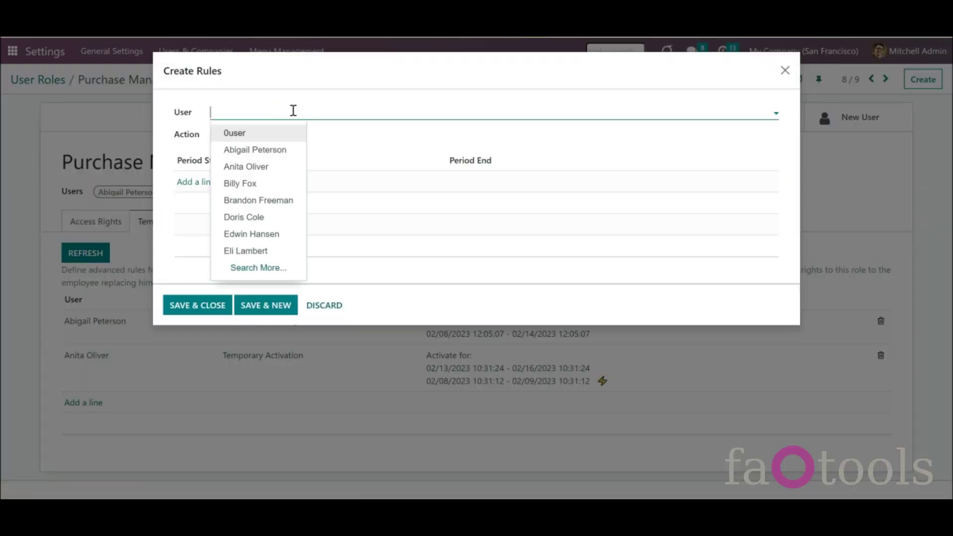
left_click(268, 167)
left_click(194, 181)
left_click(233, 339)
left_click(472, 185)
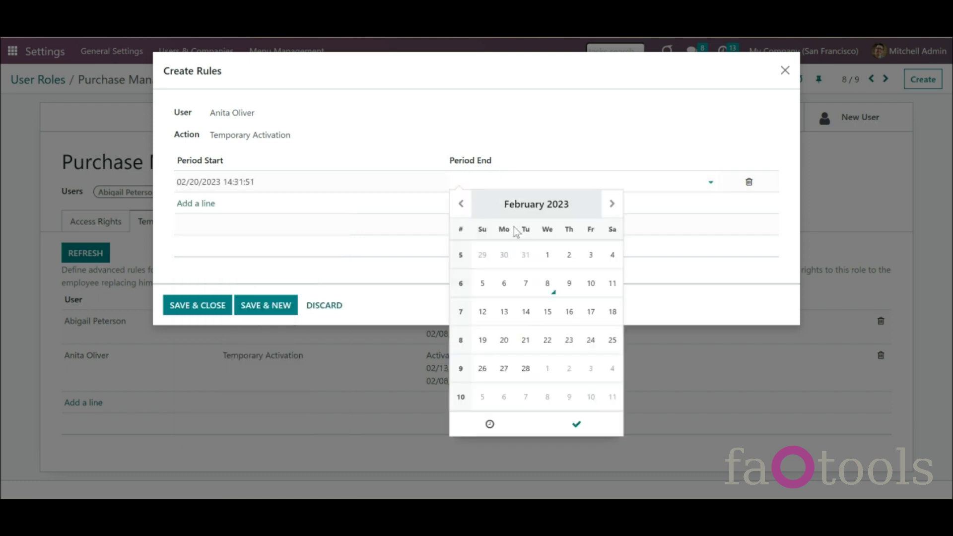
left_click(549, 341)
left_click(198, 305)
left_click(189, 80)
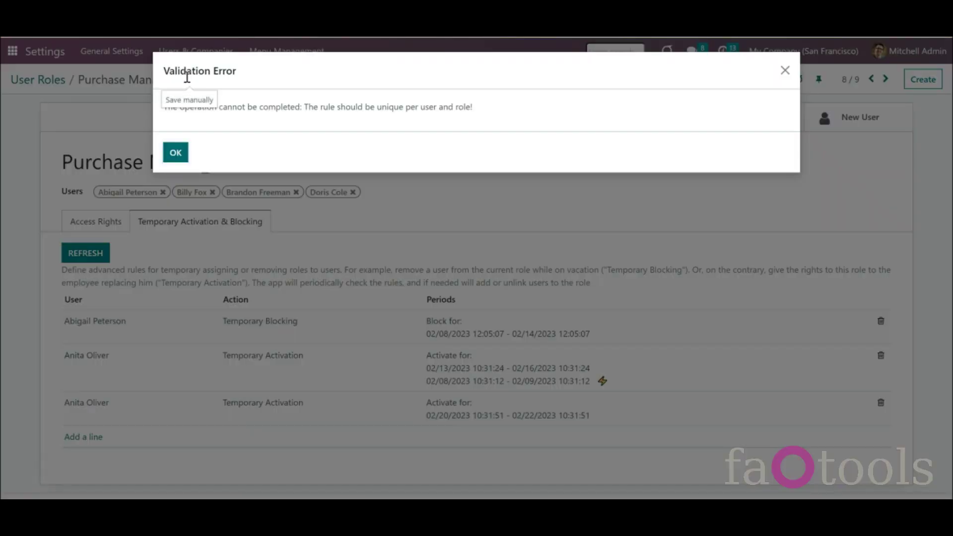
left_click(175, 153)
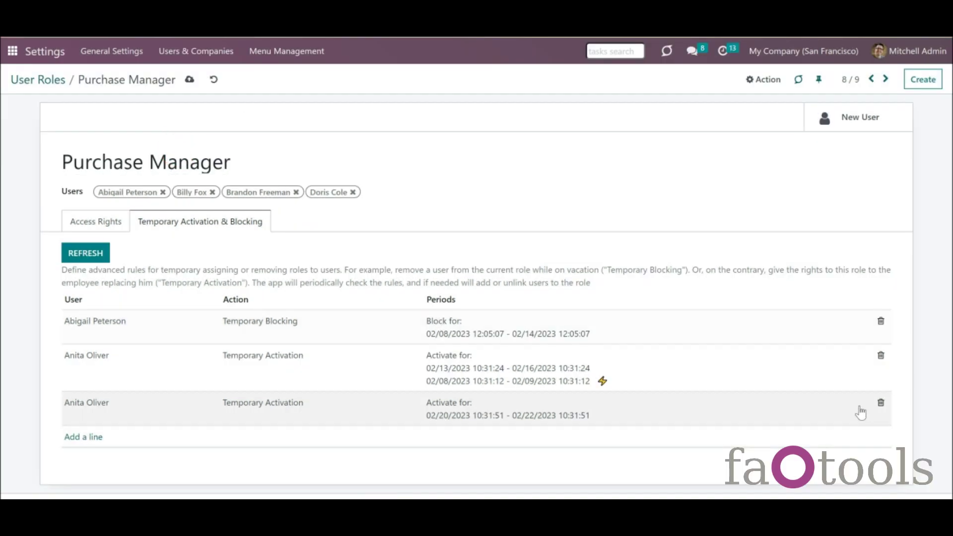
left_click(879, 402)
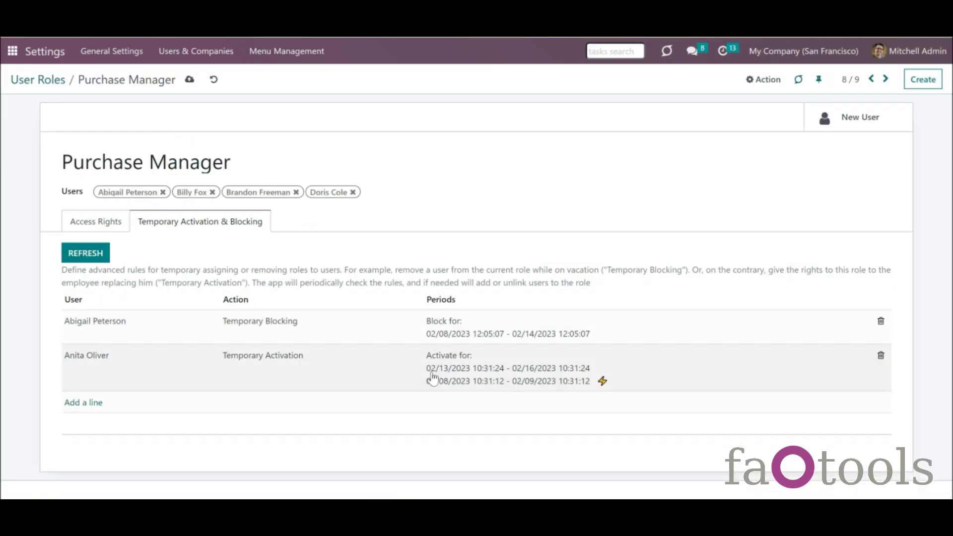
Add a 02/20–02/23 period to the user's existing rule and save the Purchase Manager role
left_click(399, 372)
left_click(197, 226)
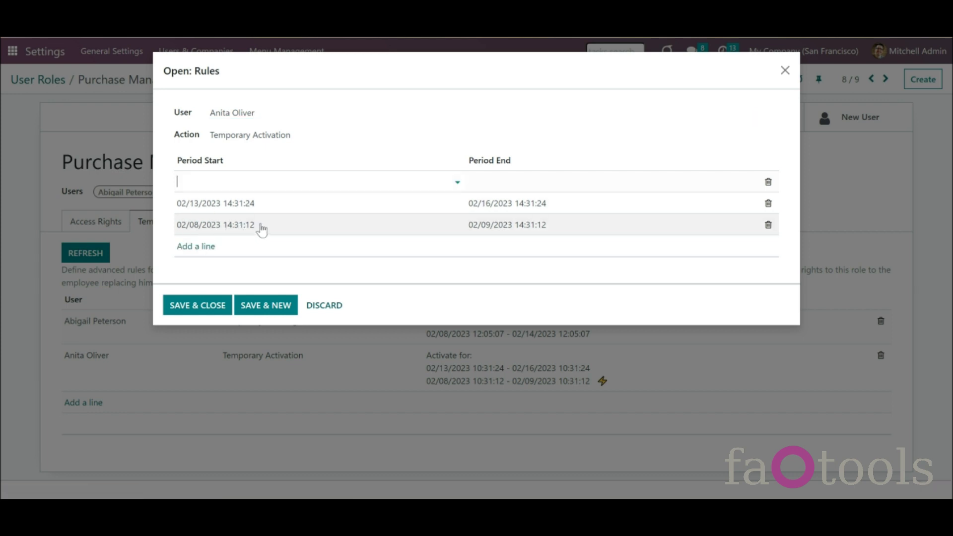
left_click(279, 184)
left_click(227, 341)
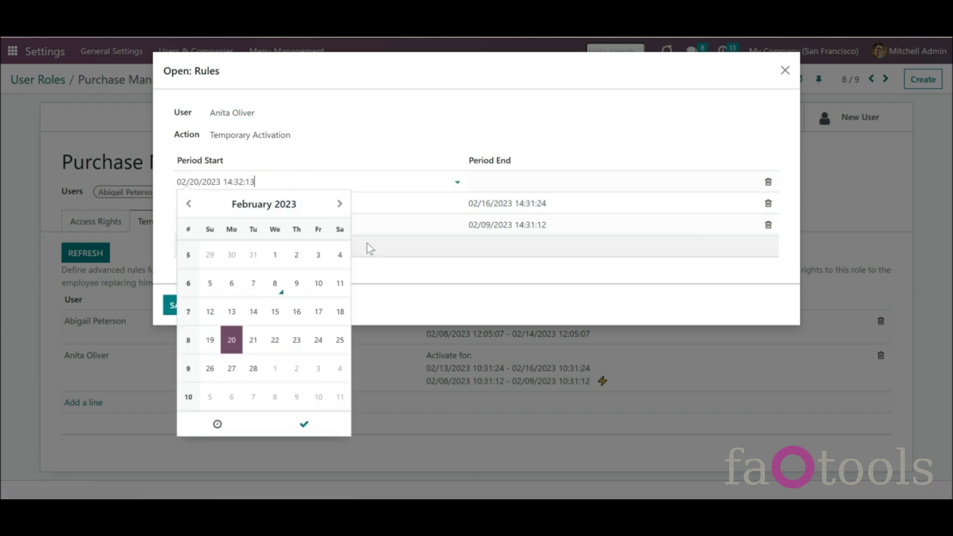
left_click(502, 181)
left_click(588, 340)
left_click(595, 426)
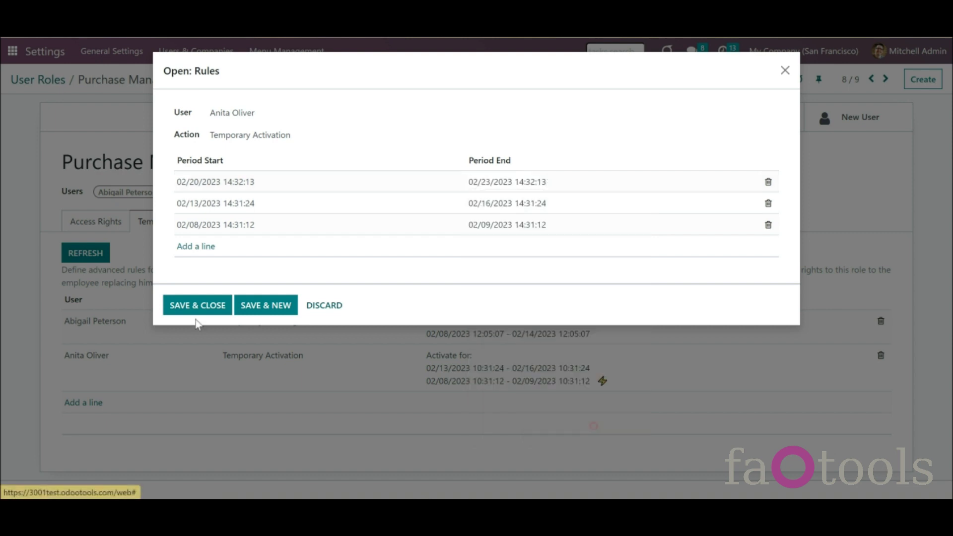
left_click(198, 305)
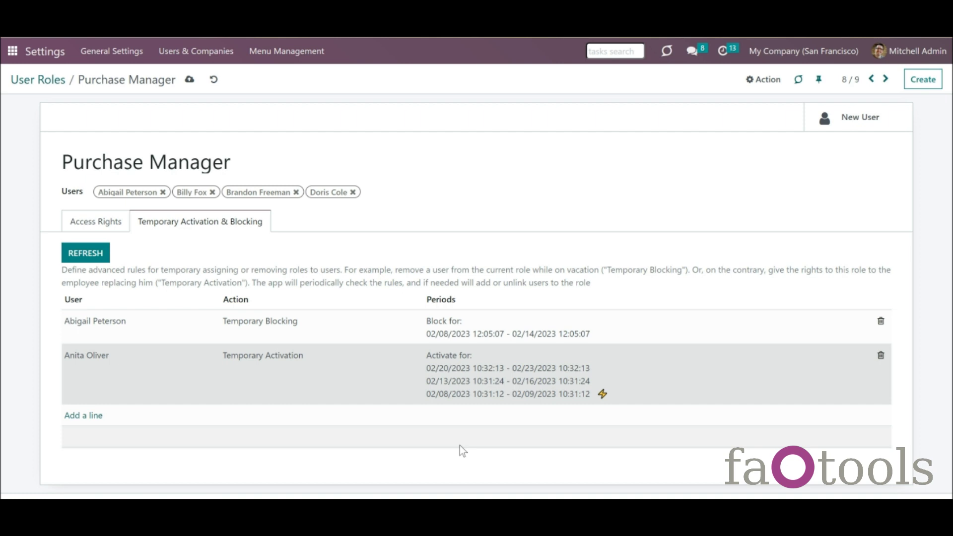
left_click(191, 83)
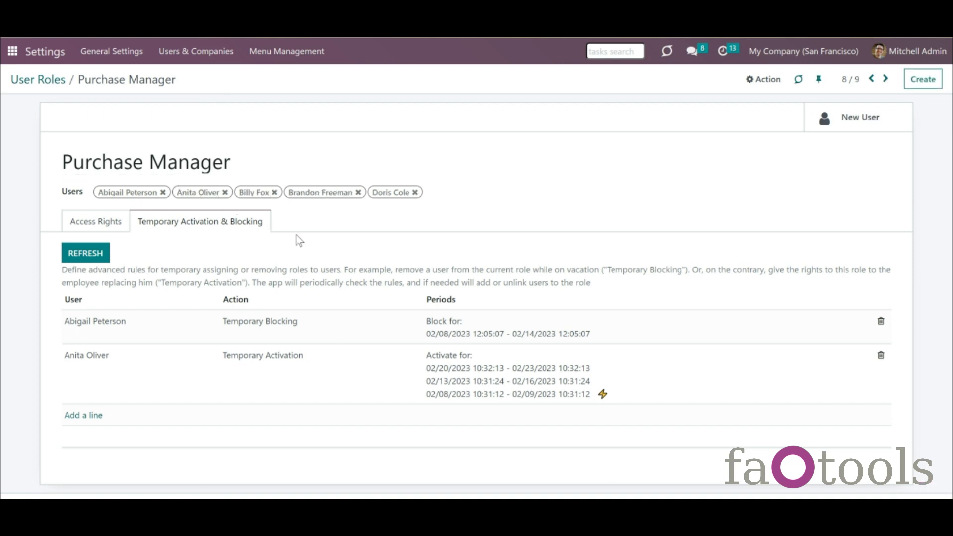
Check the activated user's periods in the lightning-icon tooltip on the saved role
mouse_move(603, 396)
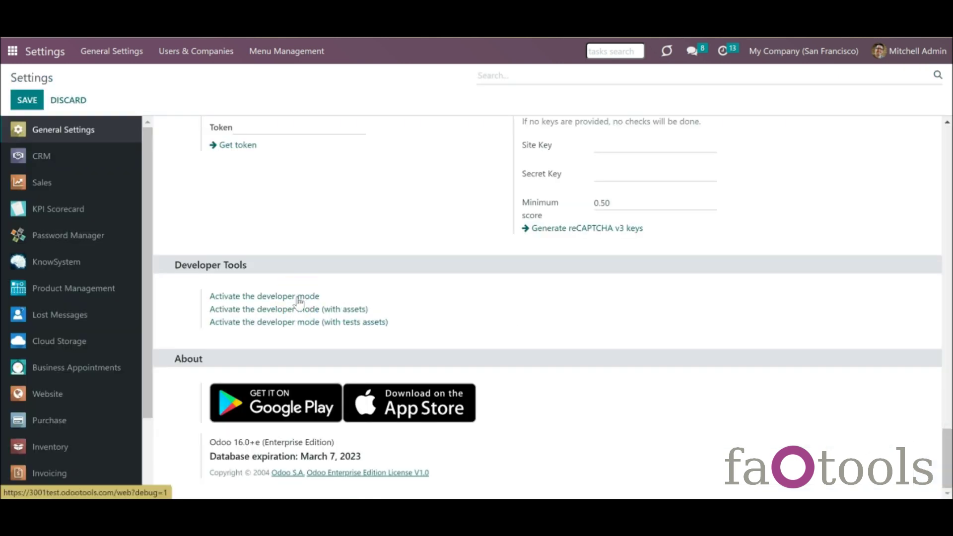
Enable developer mode and open the Activate/Block Users for Roles scheduled job
left_click(300, 297)
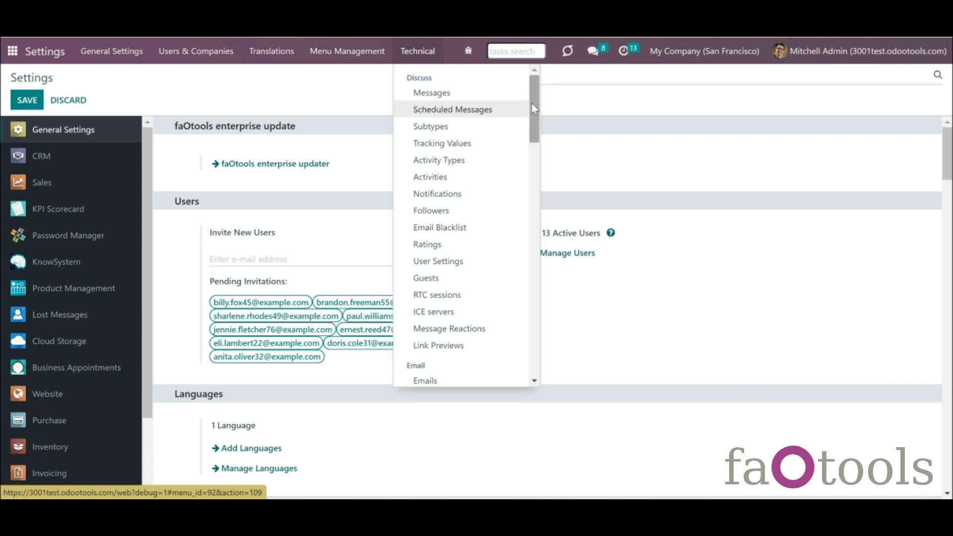
left_click_drag(532, 104, 540, 301)
left_click(466, 208)
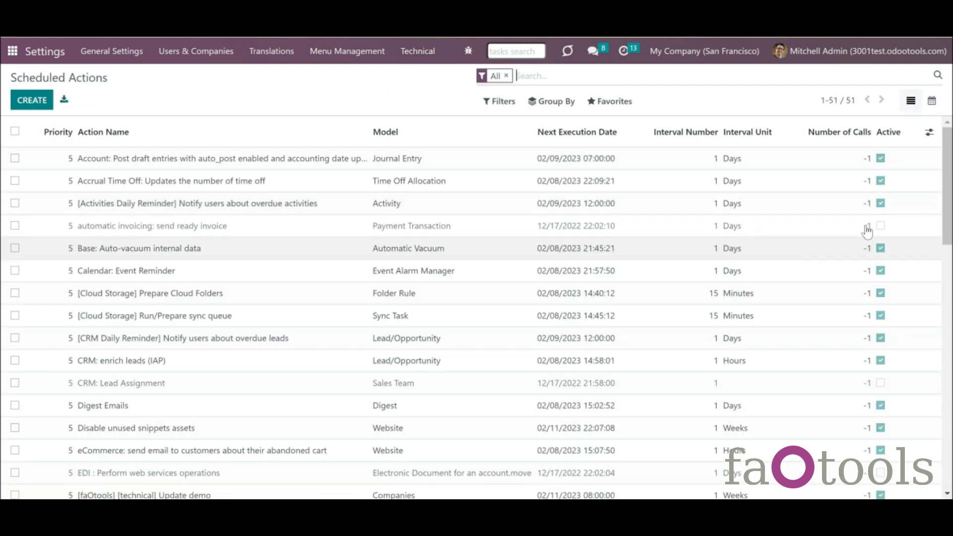
left_click(946, 215)
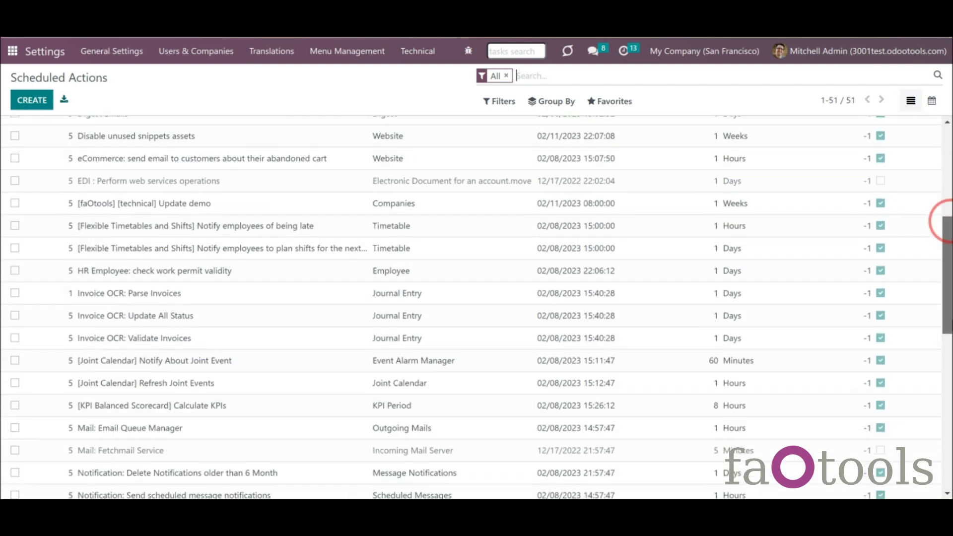
scroll(940, 219, "down", 10)
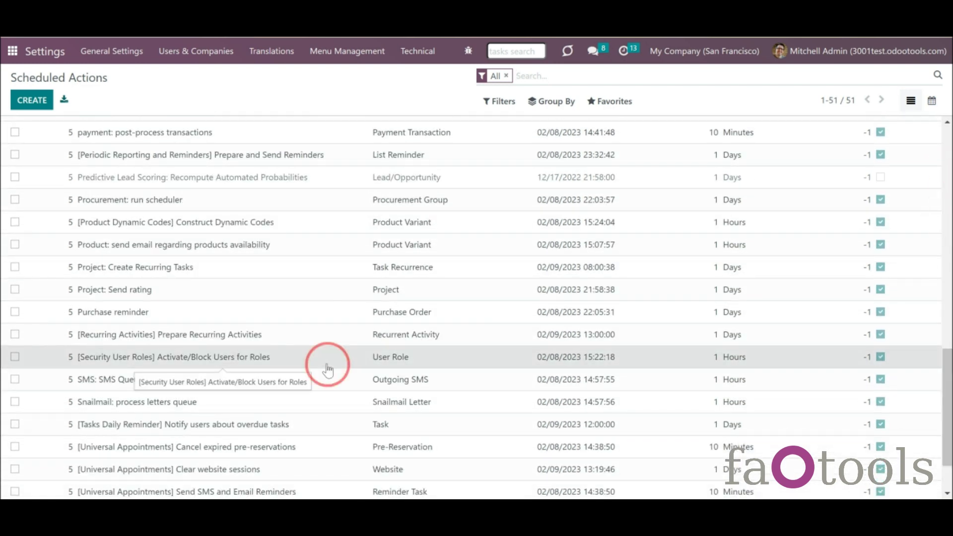
left_click(327, 365)
Inspect the job's hourly interval, then refresh the Purchase Manager role's temporary rules
left_click(196, 246)
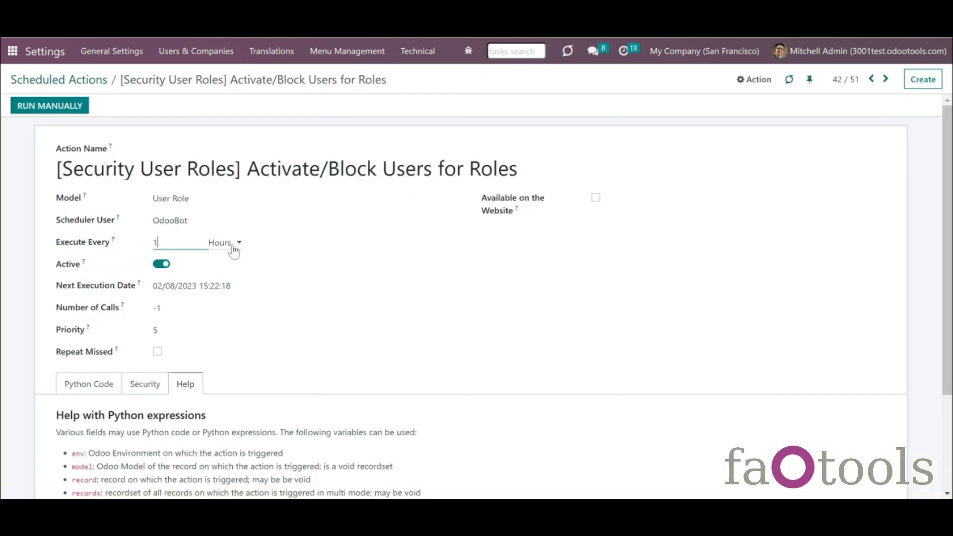
left_click(233, 248)
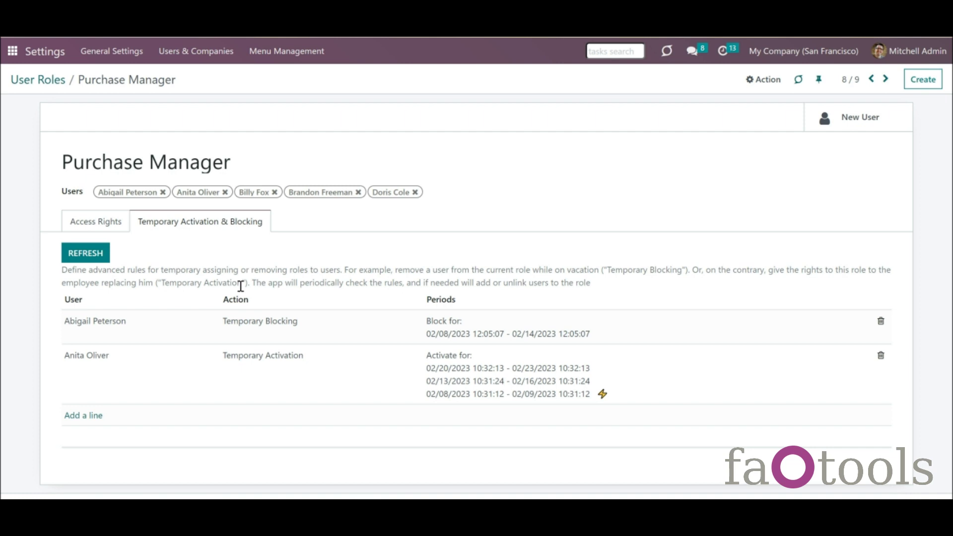
left_click(74, 253)
left_click(95, 258)
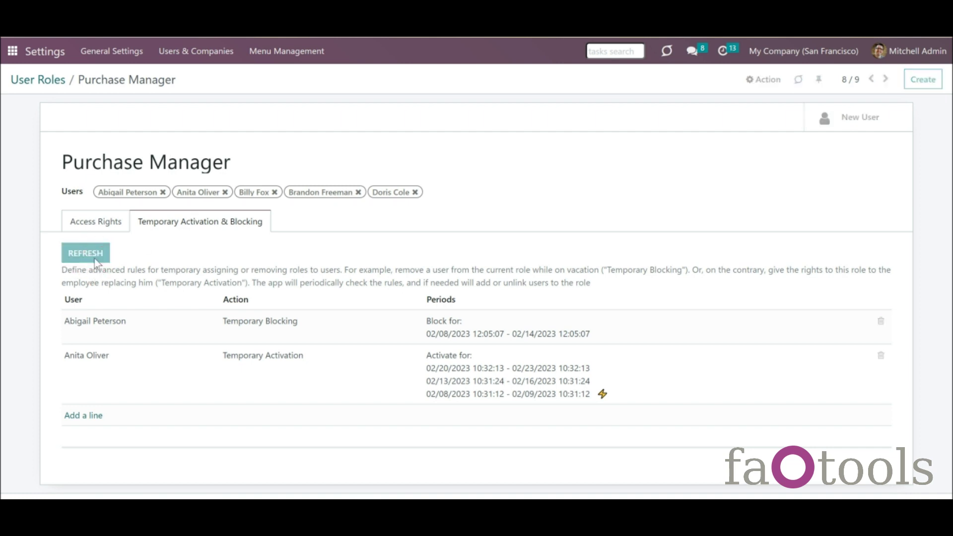